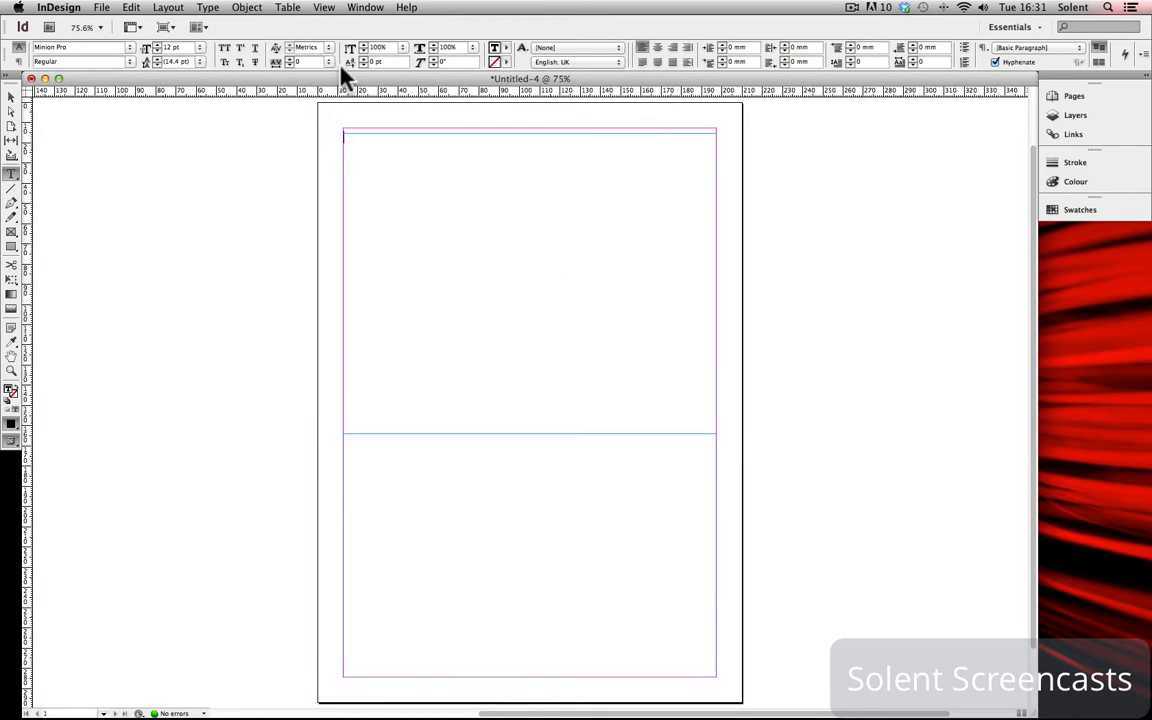
# Step: Paste the placeholder text into the frame, align the frame with the top margin and extend it to about 228.5 mm high
pyautogui.press('super+v')
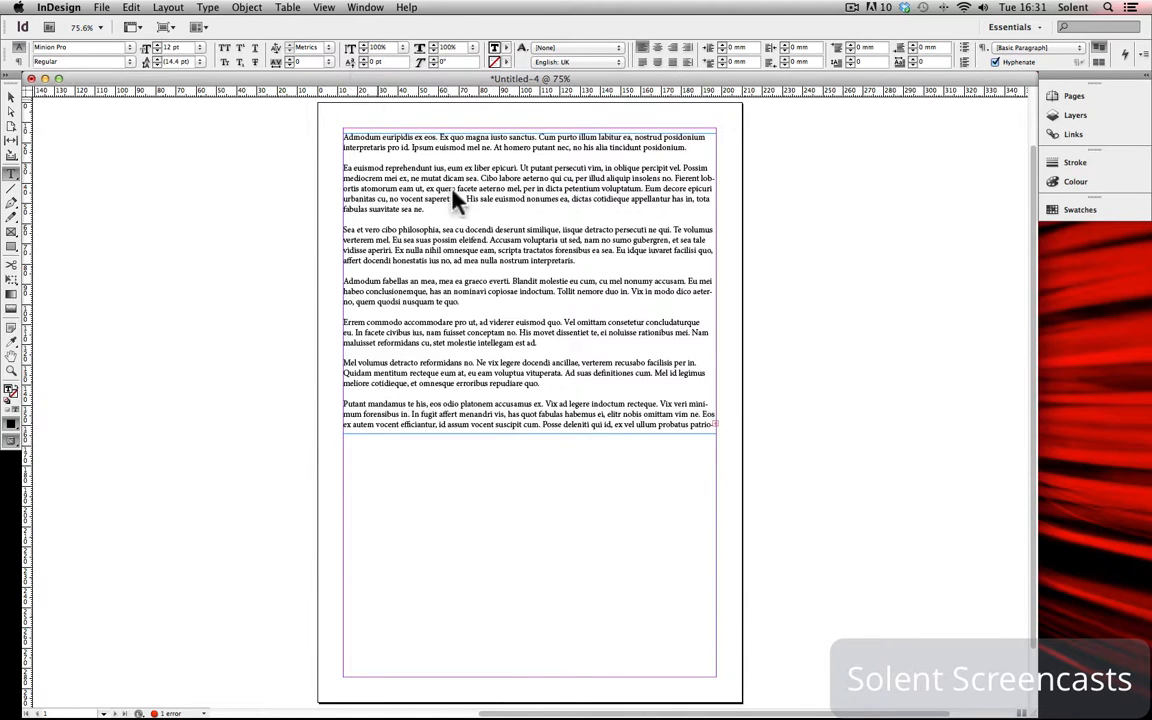
pyautogui.click(11, 97)
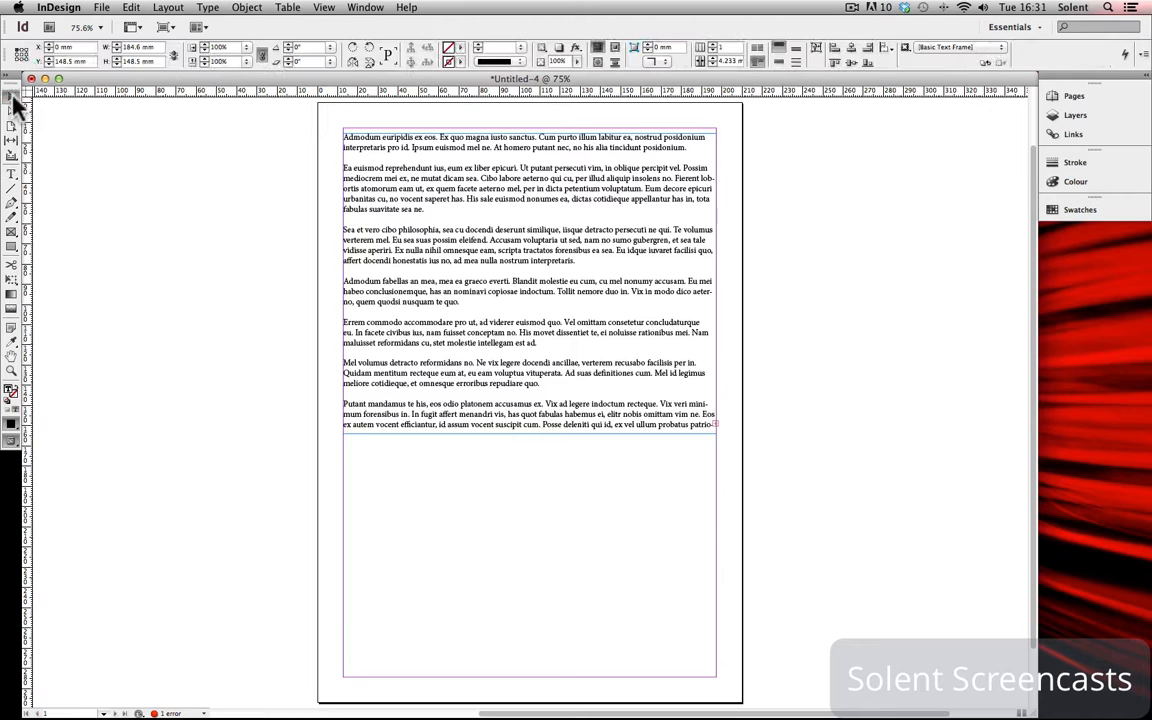
pyautogui.click(716, 424)
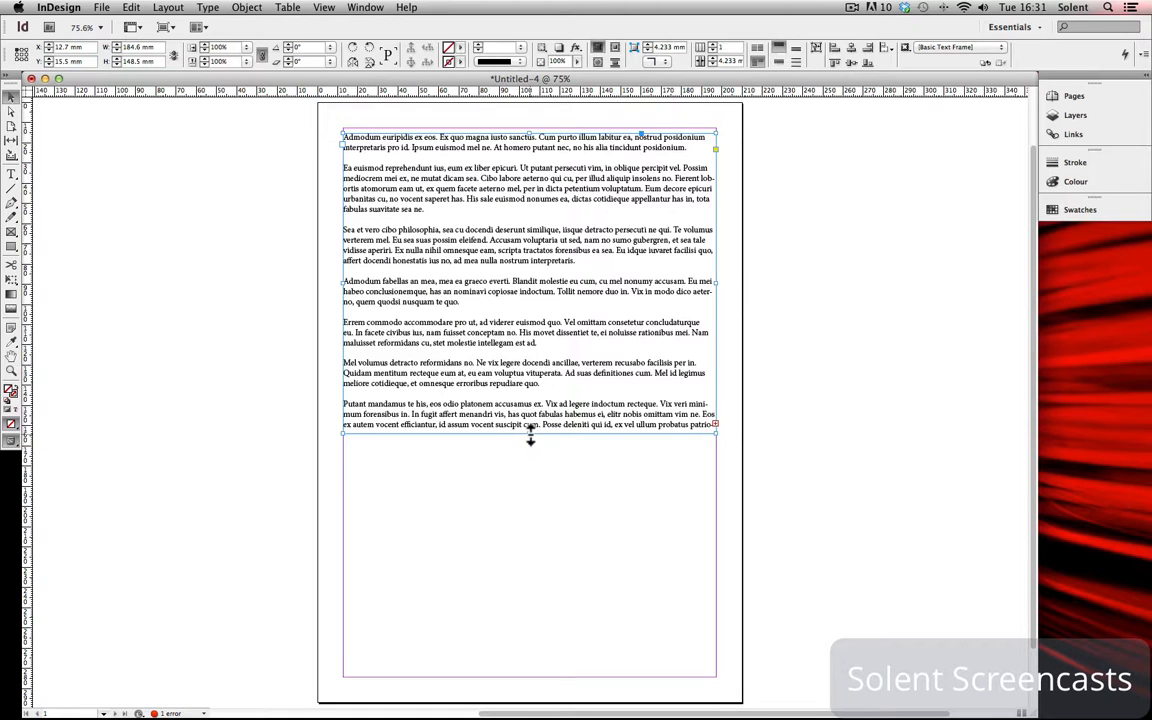
pyautogui.moveTo(530, 432); pyautogui.dragTo(530, 595)
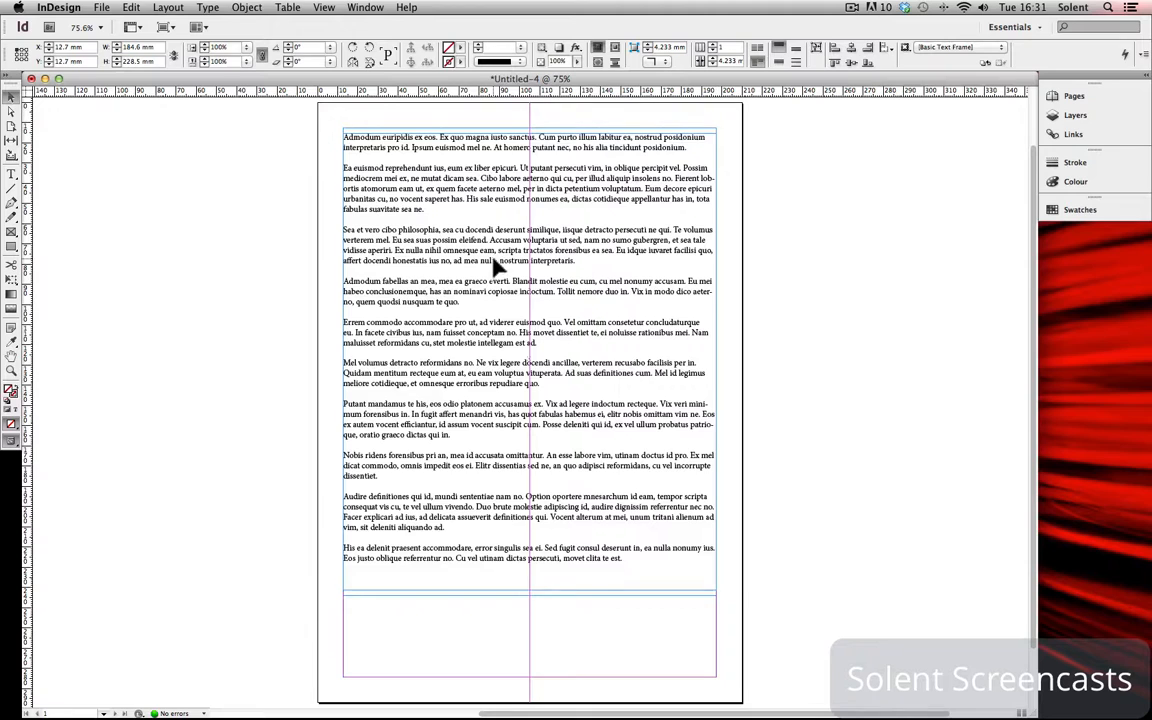
pyautogui.click(573, 254)
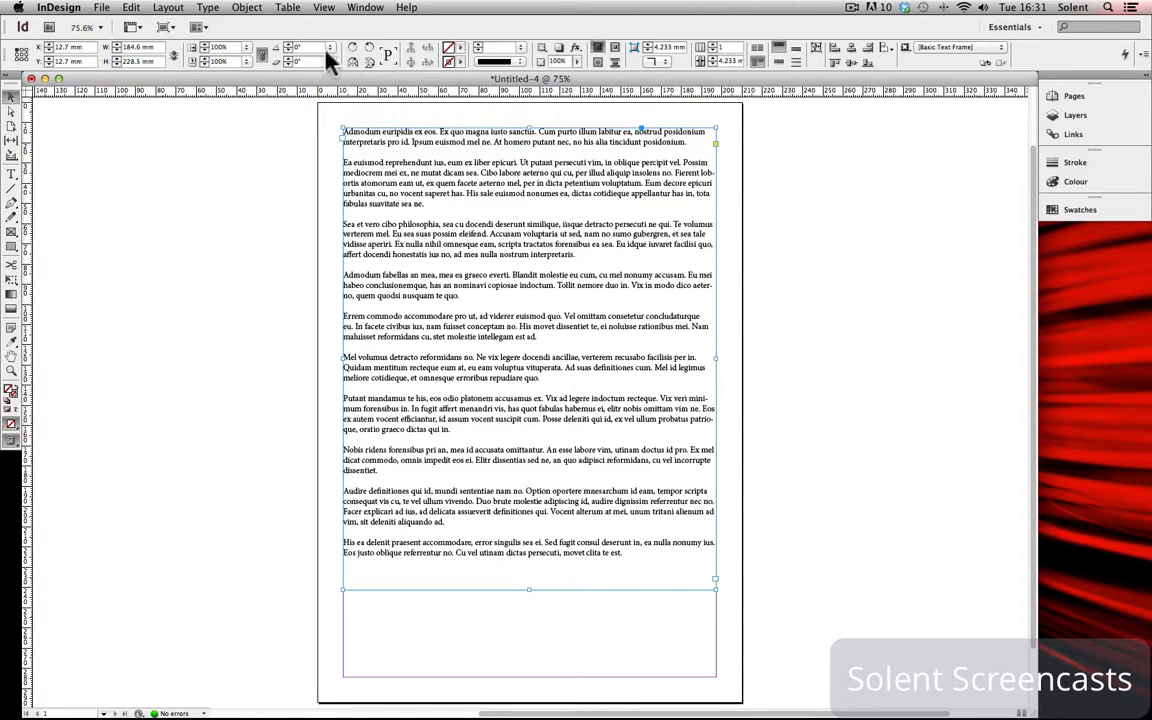
pyautogui.click(250, 8)
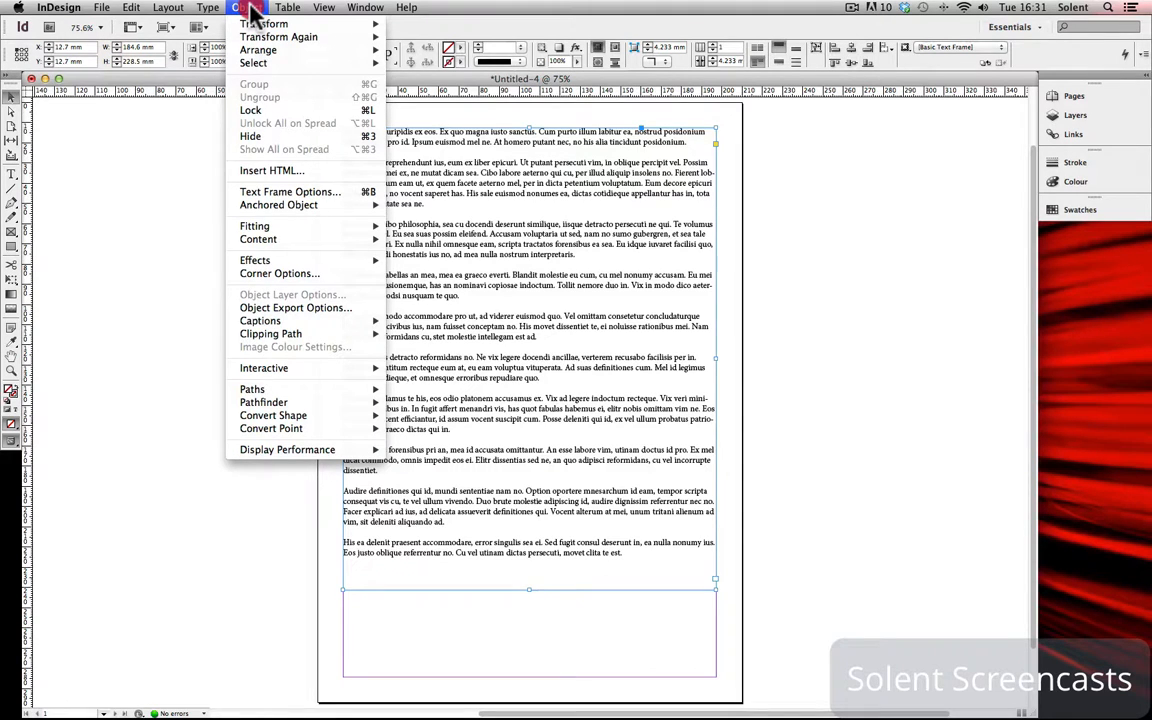
pyautogui.click(301, 193)
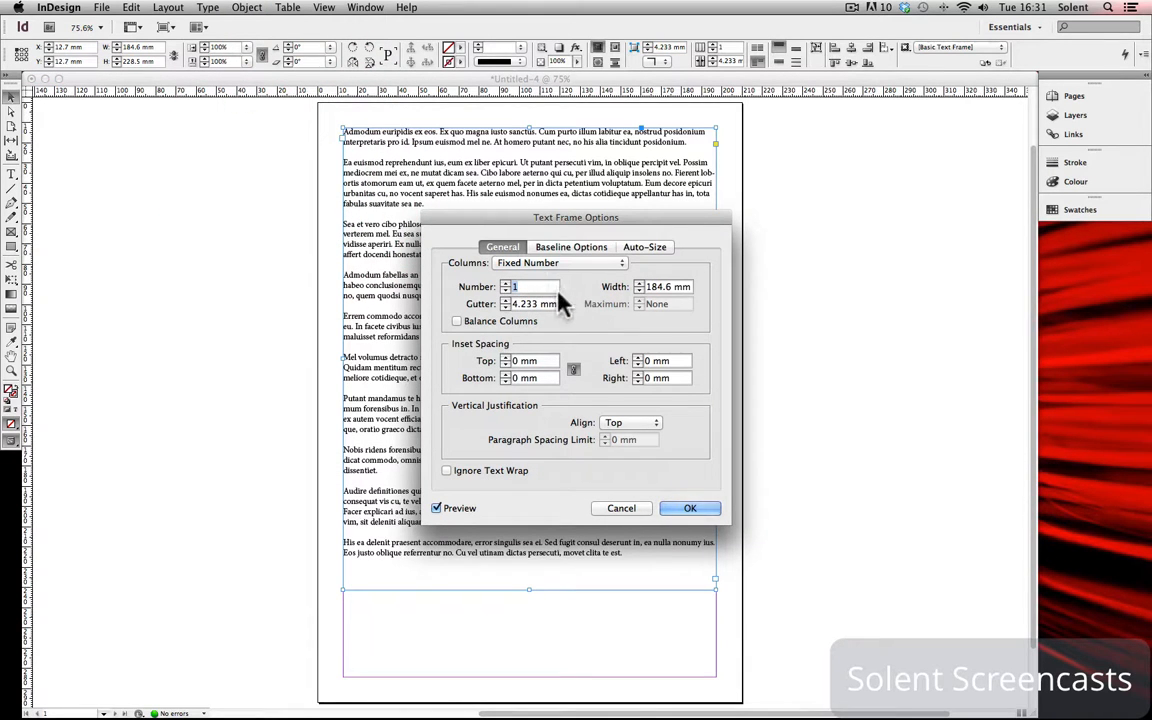
pyautogui.click(610, 506)
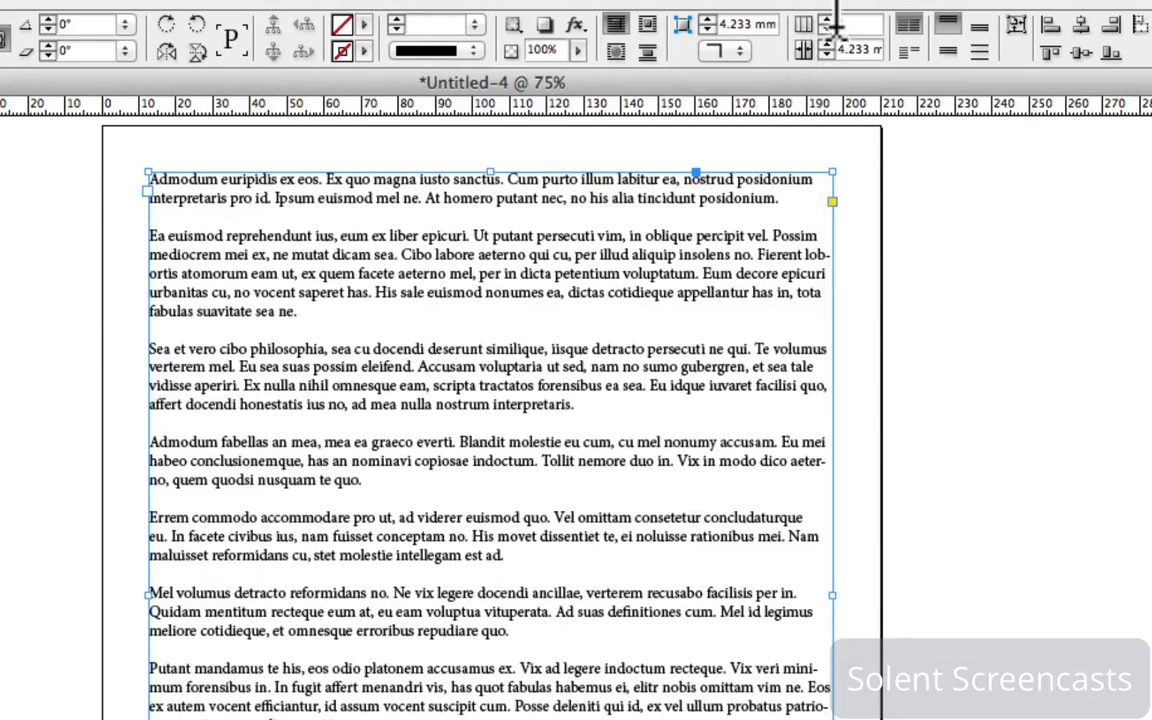
# Step: Split the text frame into two columns
pyautogui.click(827, 19)
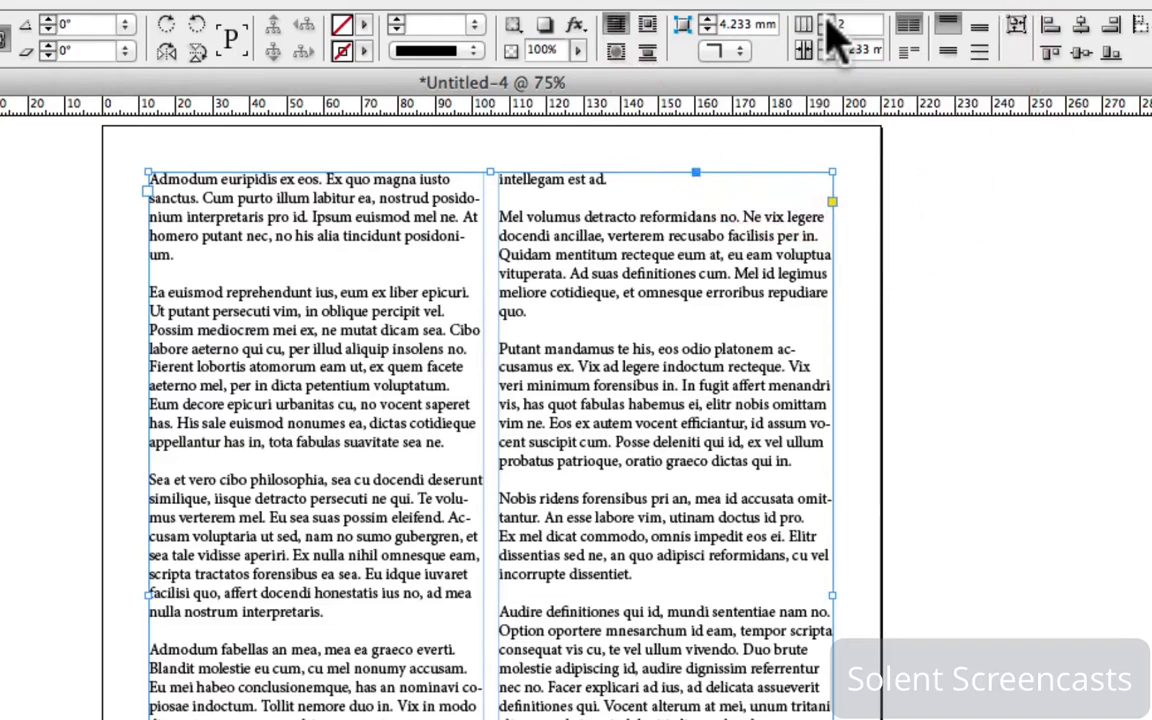
pyautogui.click(827, 19)
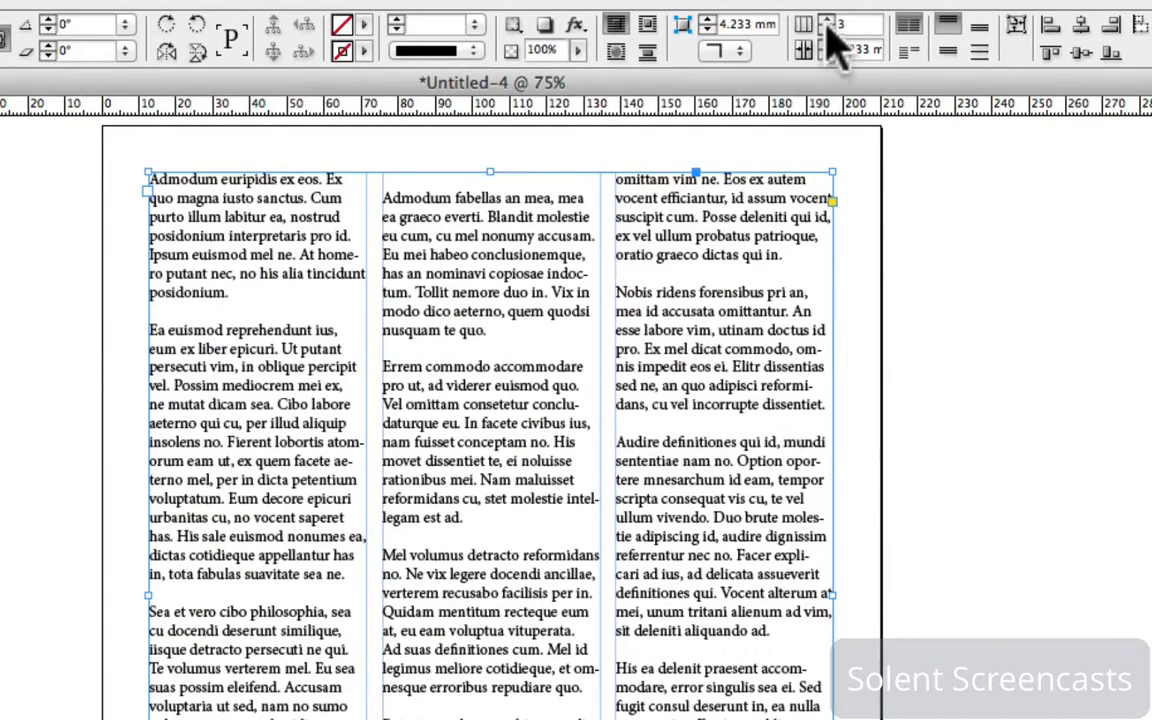
pyautogui.click(827, 30)
# Step: Set the gutter between the text frame's columns to 7 mm
pyautogui.click(803, 52)
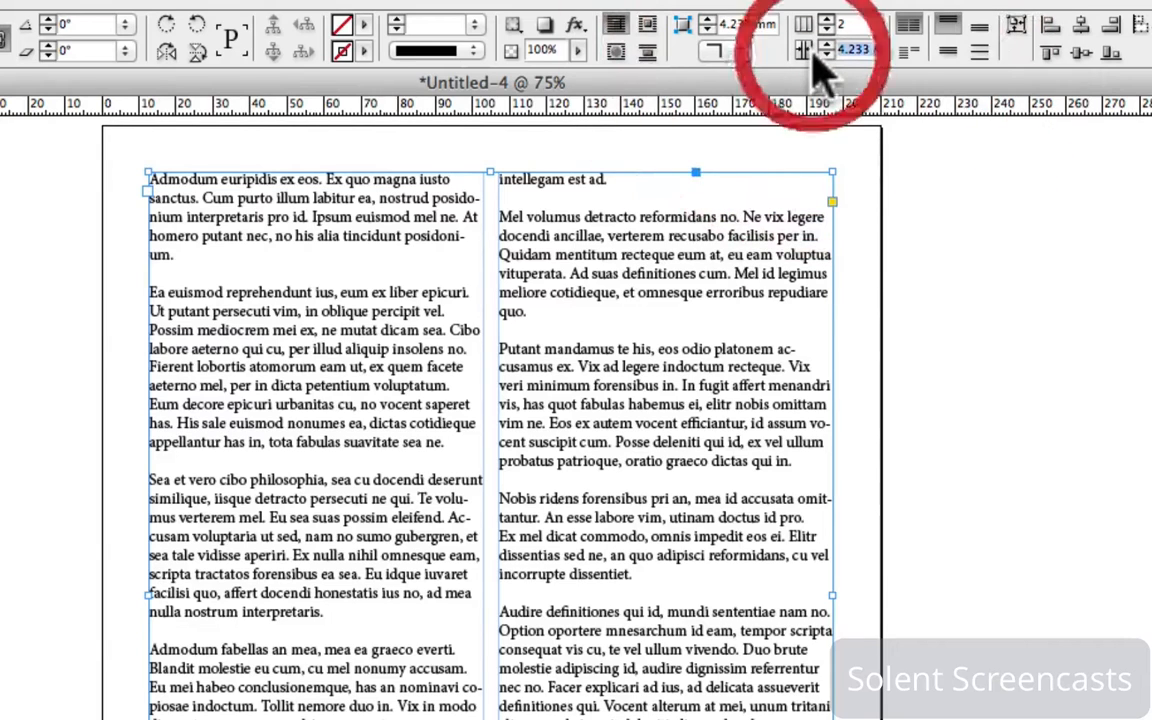
pyautogui.click(802, 51)
pyautogui.click(802, 51)
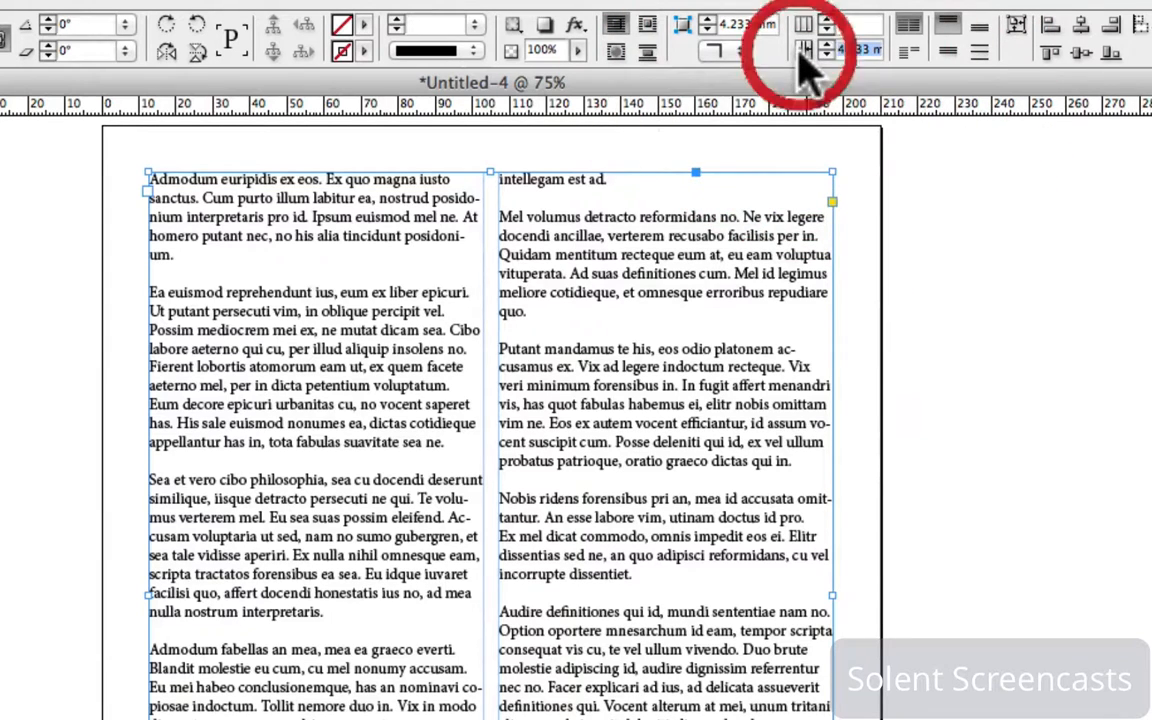
pyautogui.click(802, 51)
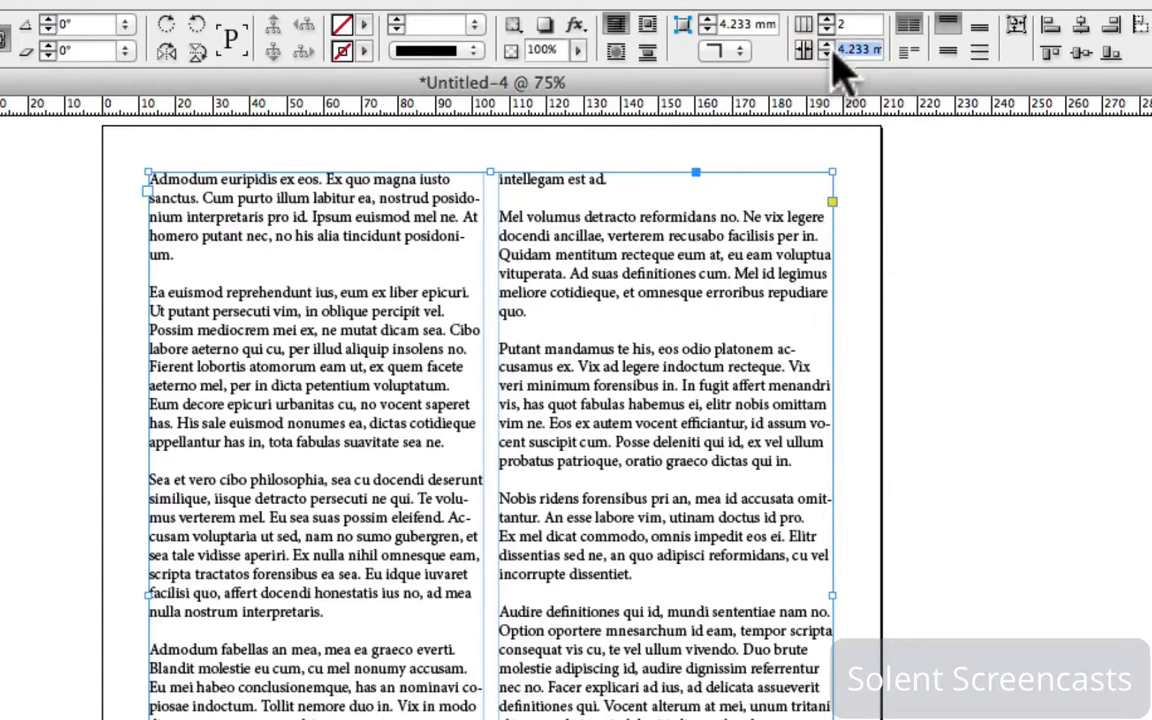
pyautogui.click(827, 55)
pyautogui.click(826, 44)
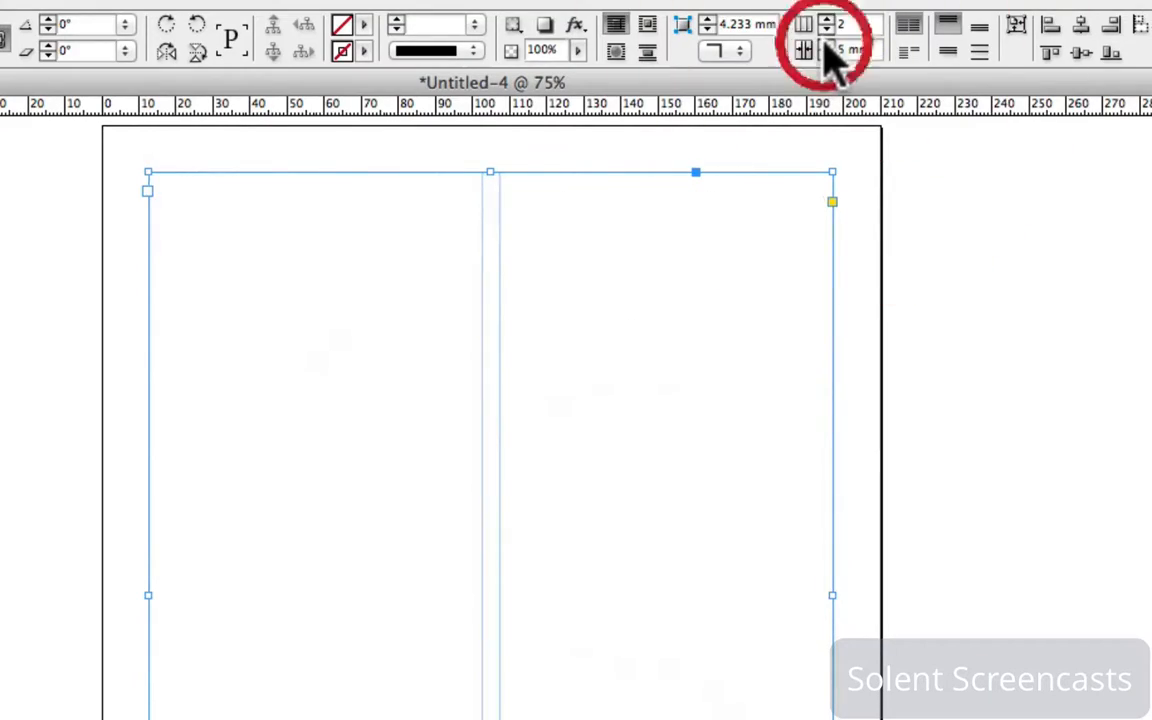
pyautogui.click(827, 56)
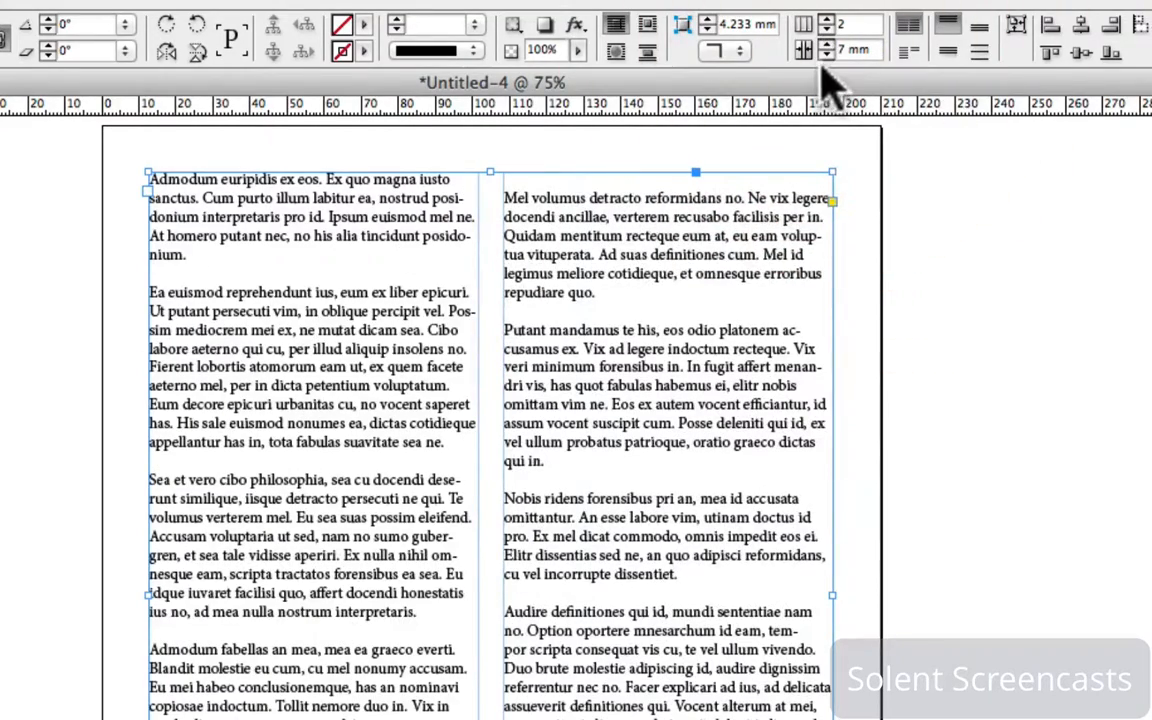
pyautogui.click(825, 58)
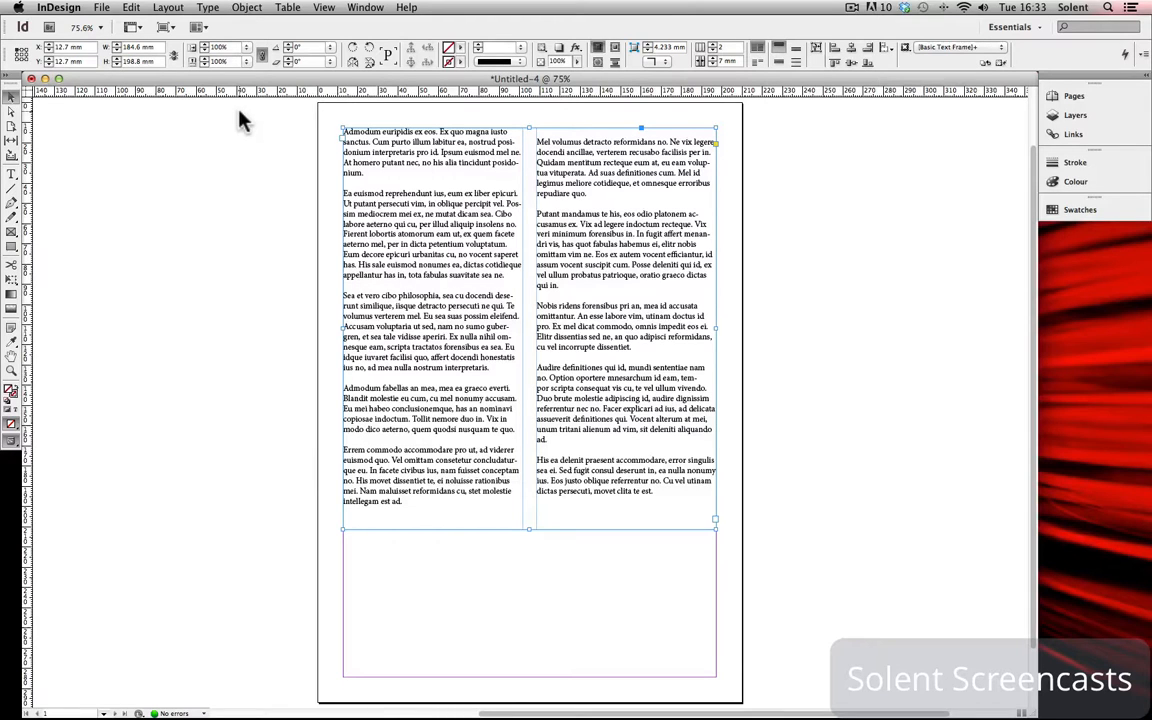
# Step: Place cut_out.tif on the pasteboard beside the page and enlarge it with Auto-Fit enabled to about 96 × 71.5 mm
pyautogui.click(104, 8)
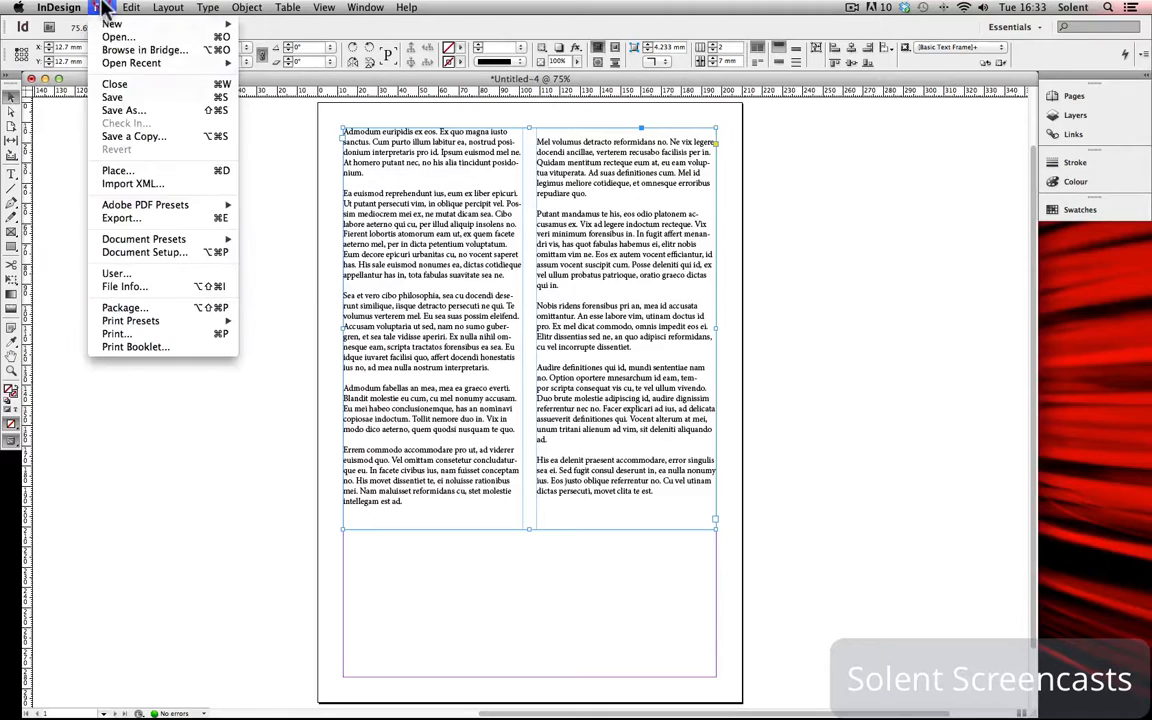
pyautogui.click(120, 170)
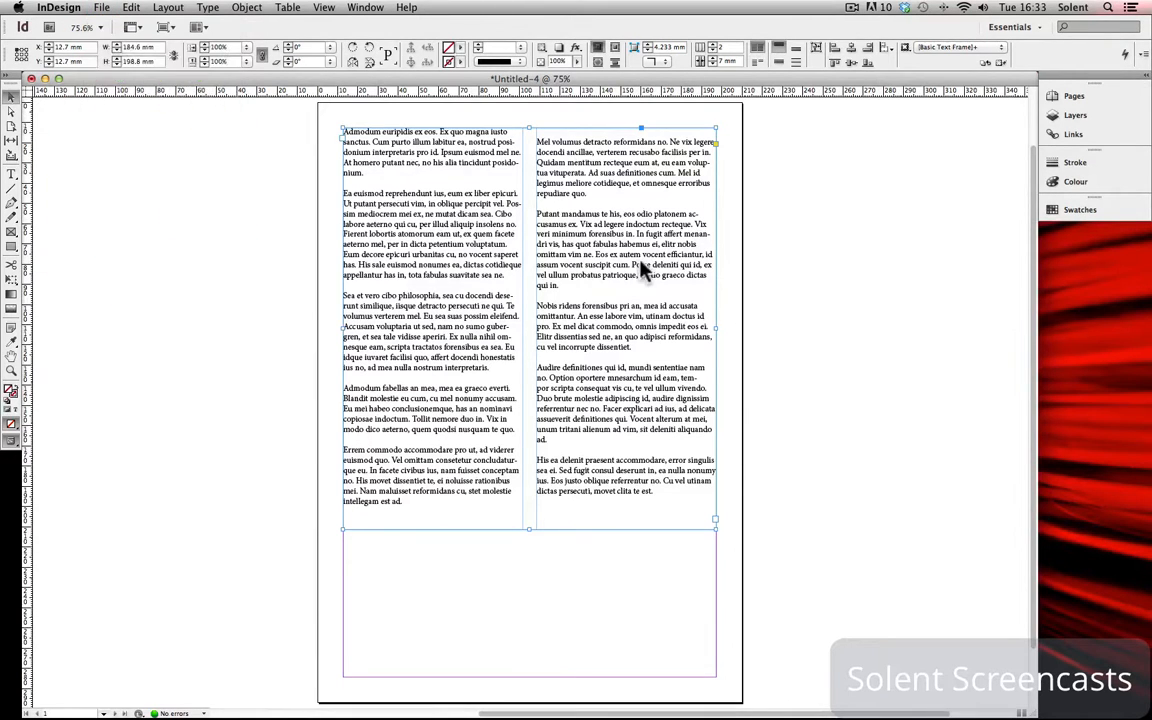
pyautogui.click(680, 211)
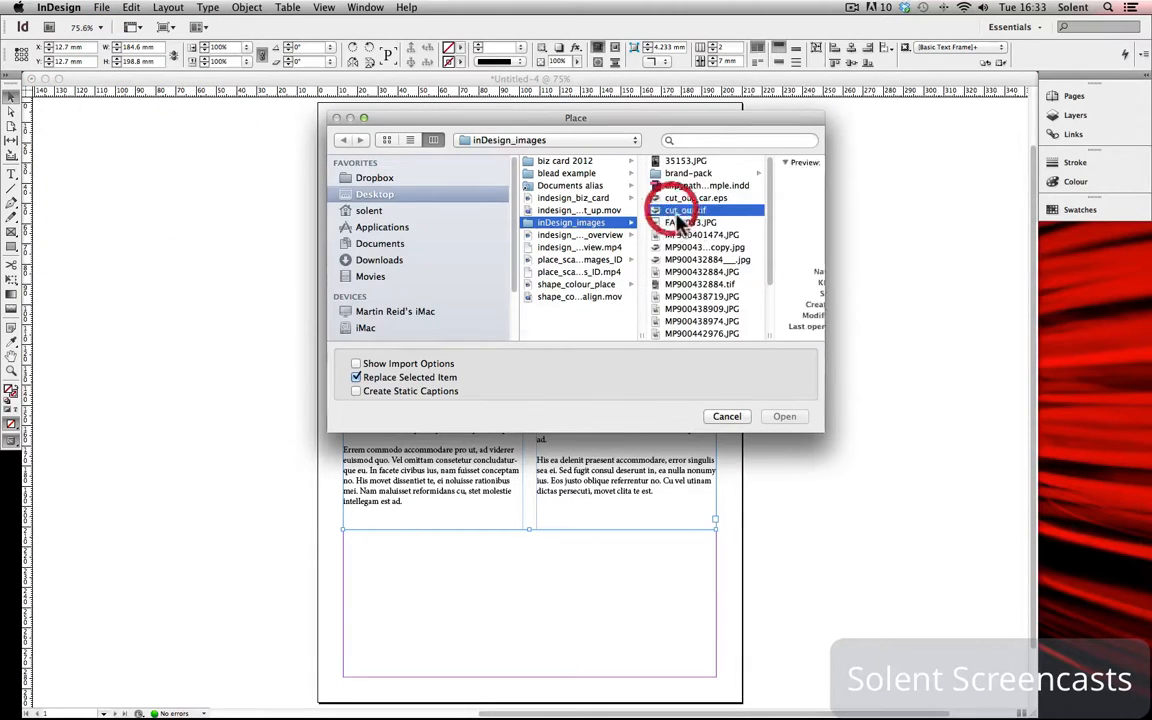
pyautogui.click(795, 417)
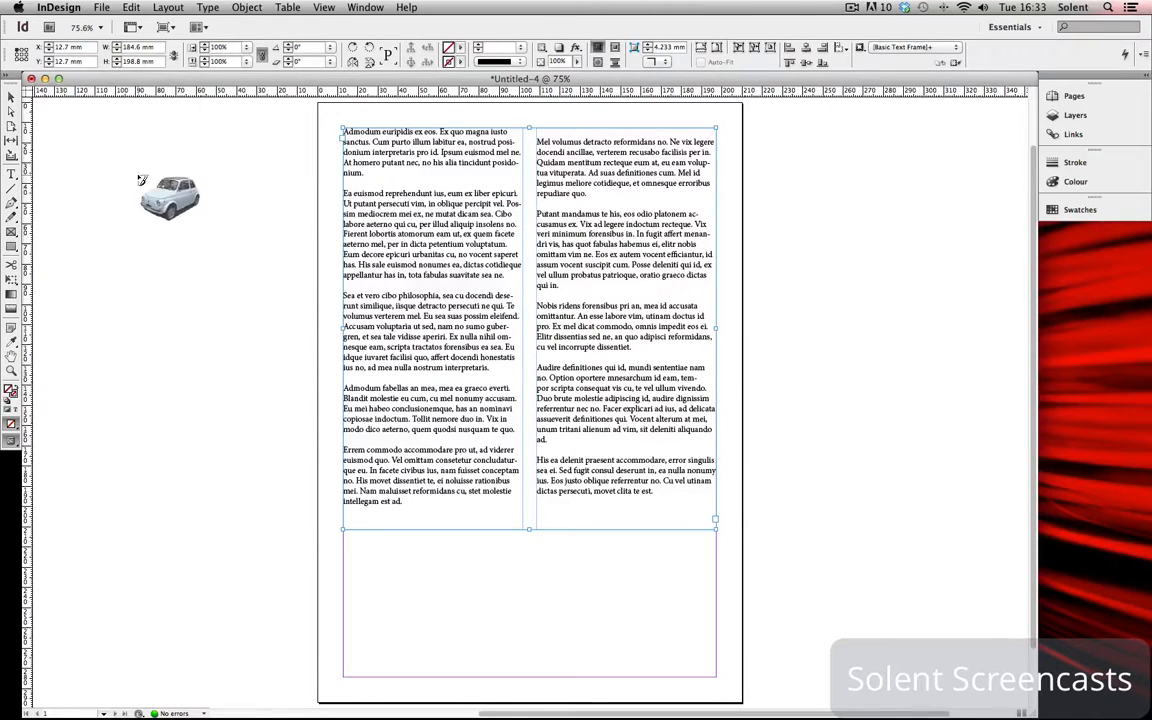
pyautogui.moveTo(138, 175); pyautogui.dragTo(278, 279)
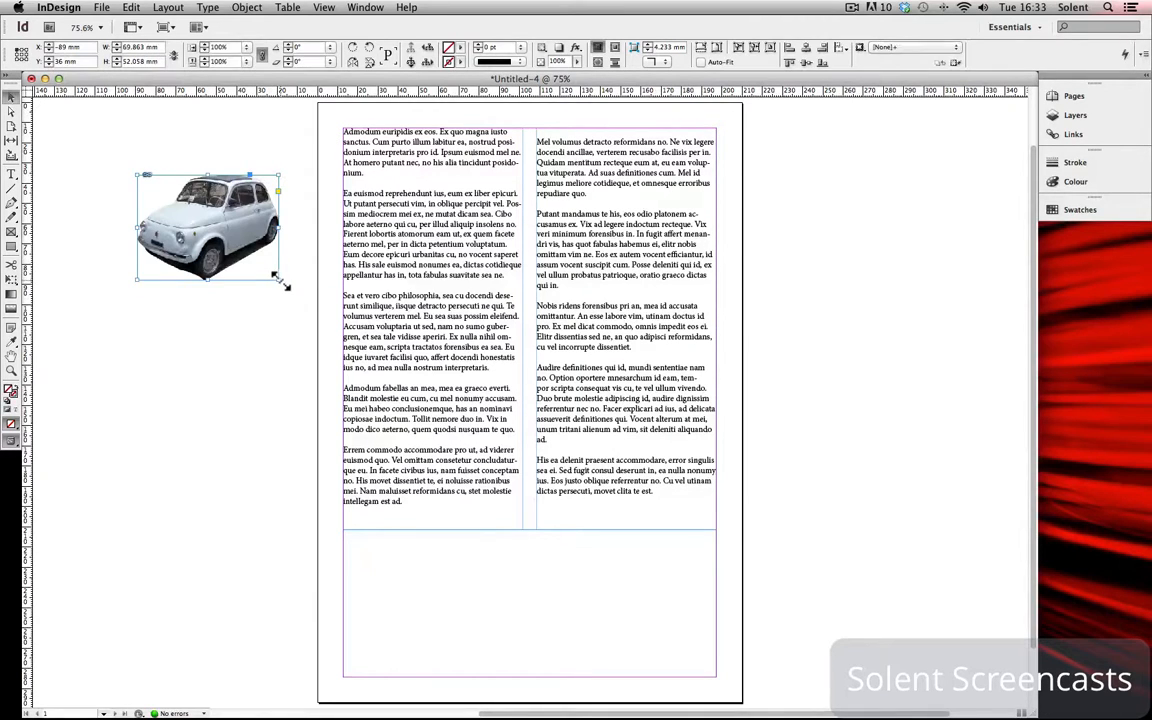
pyautogui.click(701, 62)
pyautogui.moveTo(279, 282); pyautogui.dragTo(332, 320)
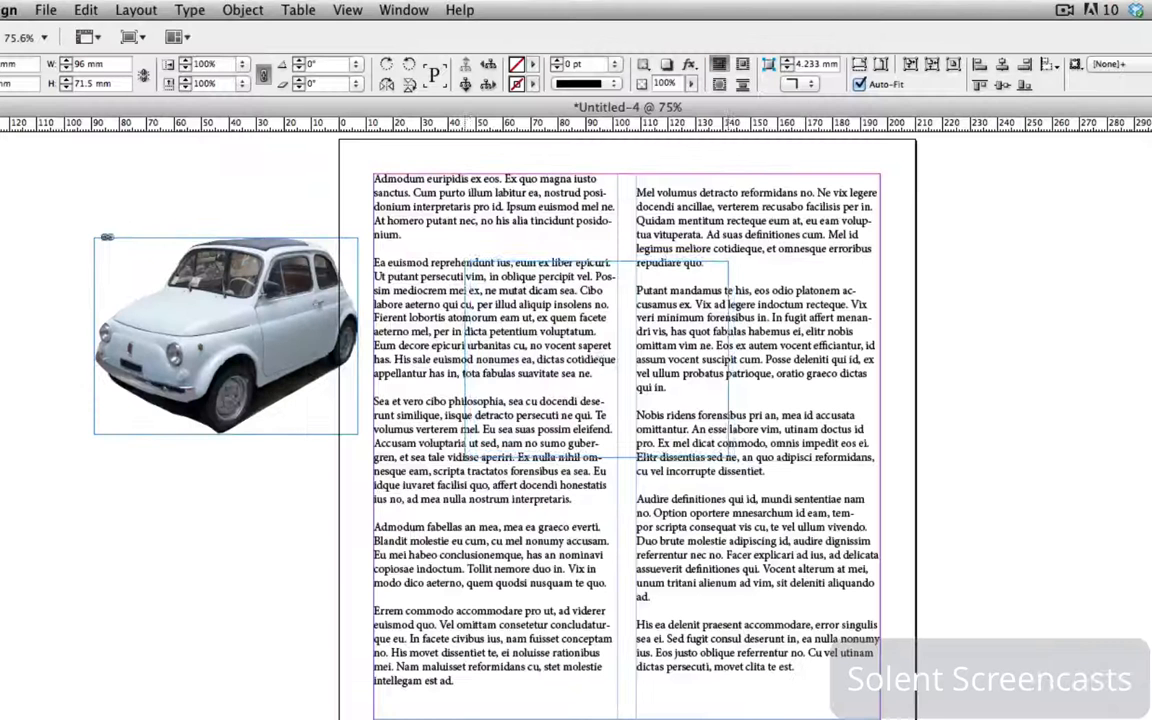
# Step: Move the car image over the lower part of the two columns and wrap the text around its object shape
pyautogui.moveTo(429, 188); pyautogui.dragTo(622, 340)
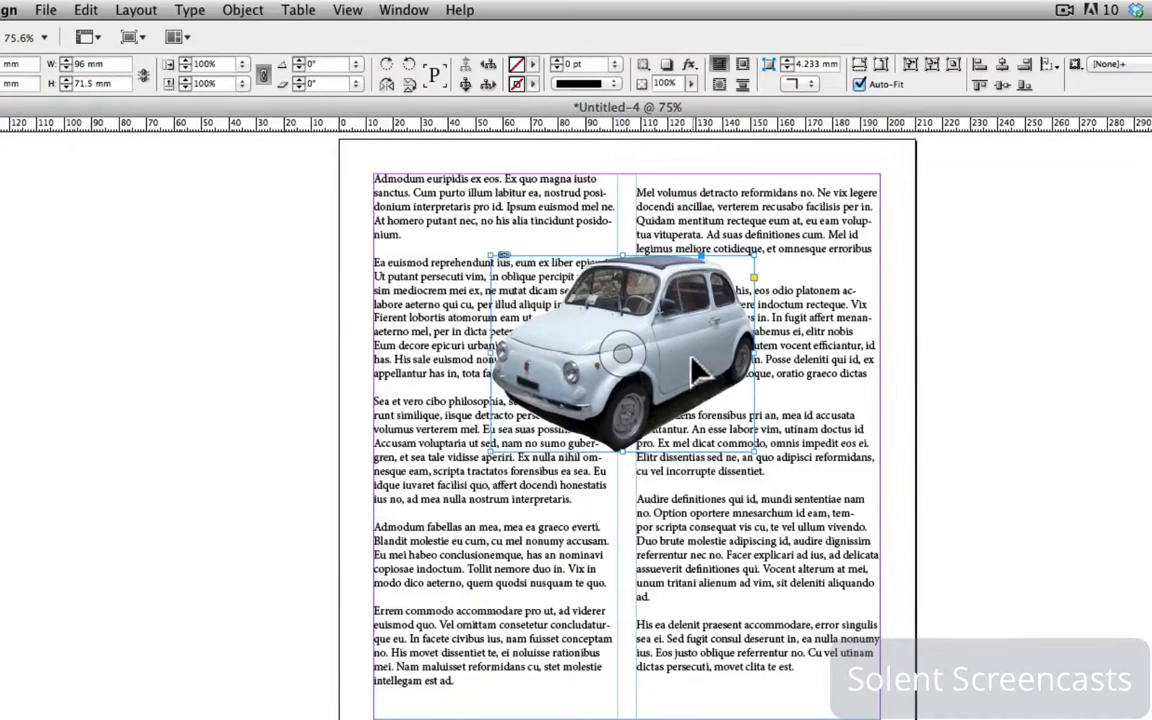
pyautogui.moveTo(693, 359); pyautogui.dragTo(672, 585)
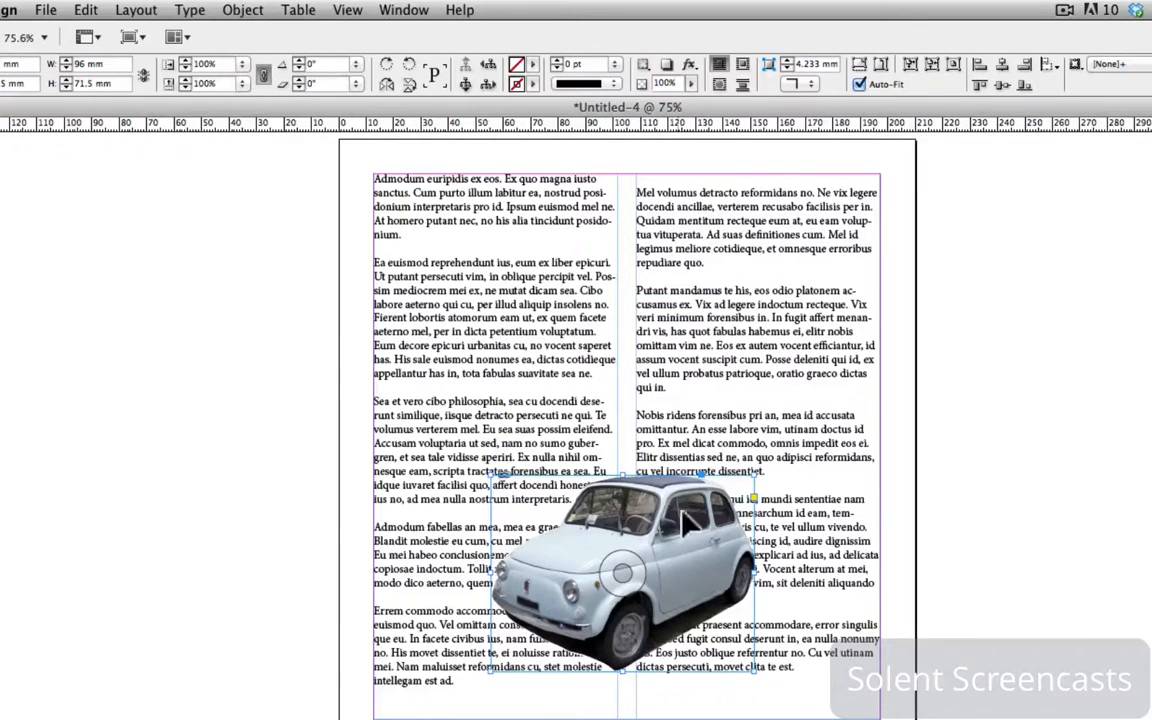
pyautogui.click(720, 86)
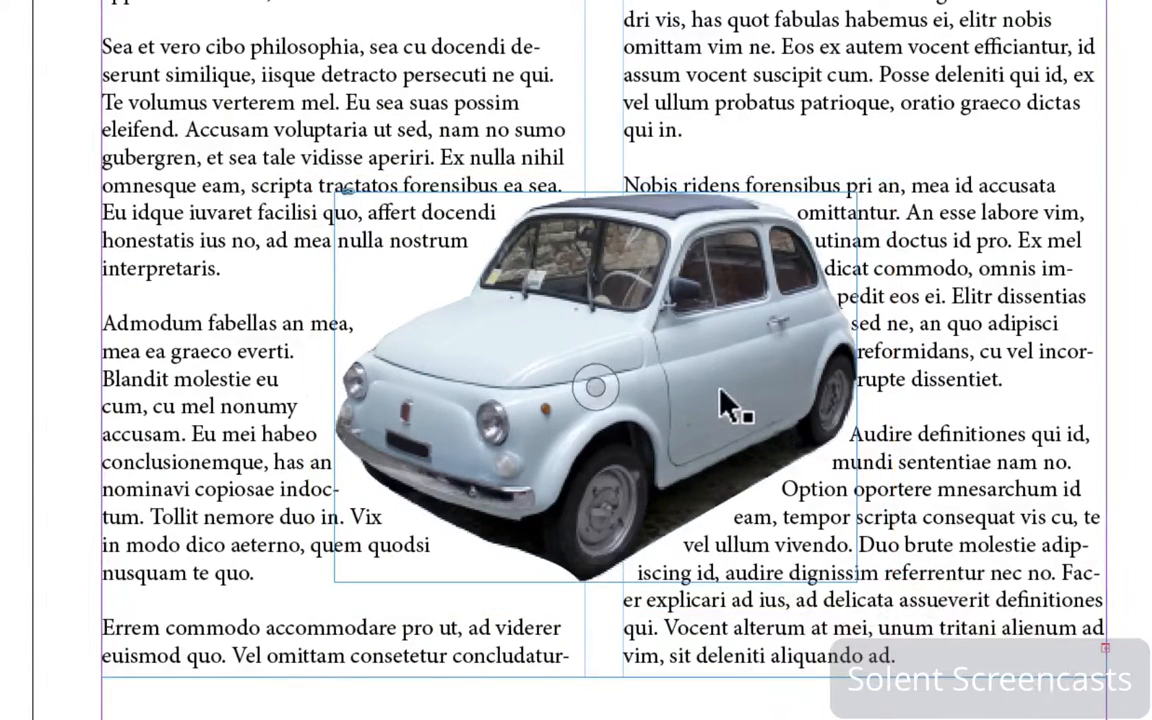
pyautogui.moveTo(717, 396)
pyautogui.mouseDown()
pyautogui.moveTo(694, 393)
pyautogui.moveTo(728, 399)
pyautogui.moveTo(717, 400)
pyautogui.mouseUp()
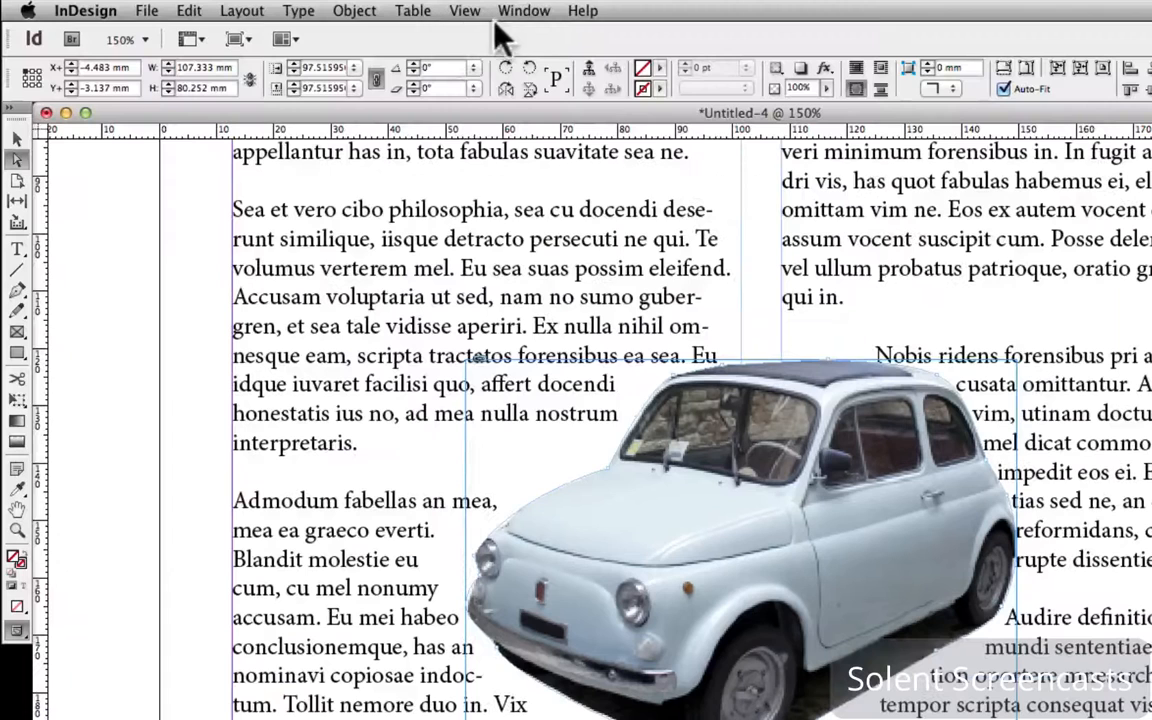
# Step: Show the Text Wrap options and set the wrap offset around the car's contour to 3 mm
pyautogui.click(525, 11)
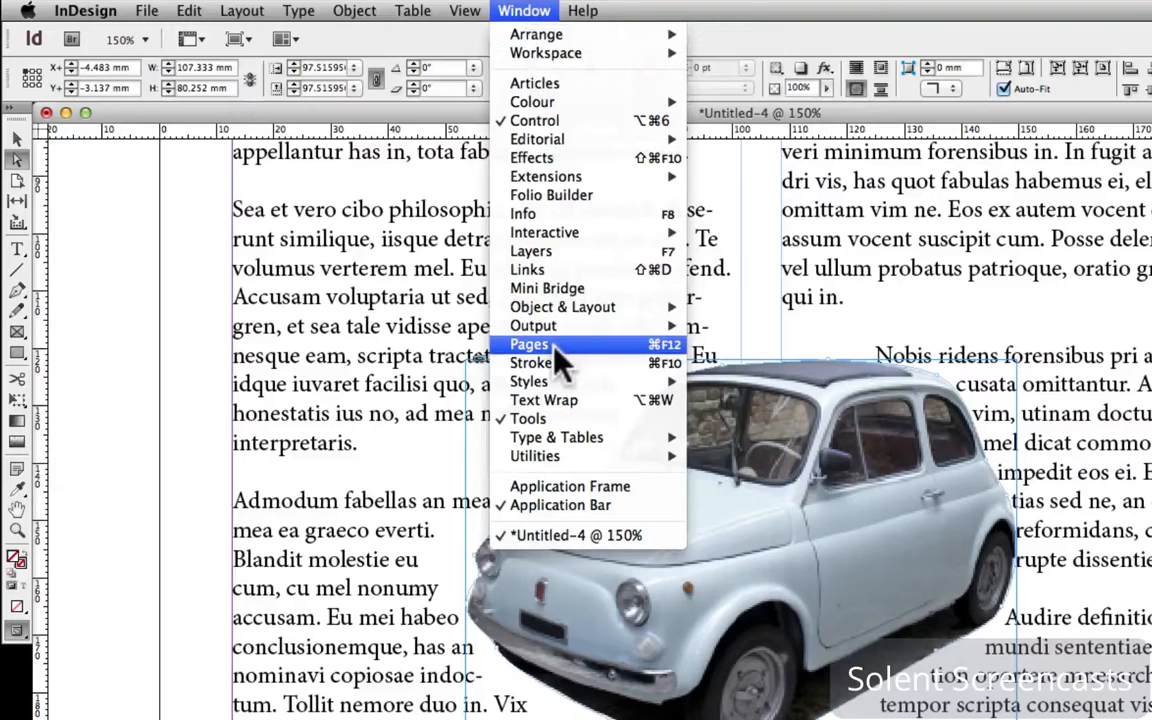
pyautogui.click(565, 400)
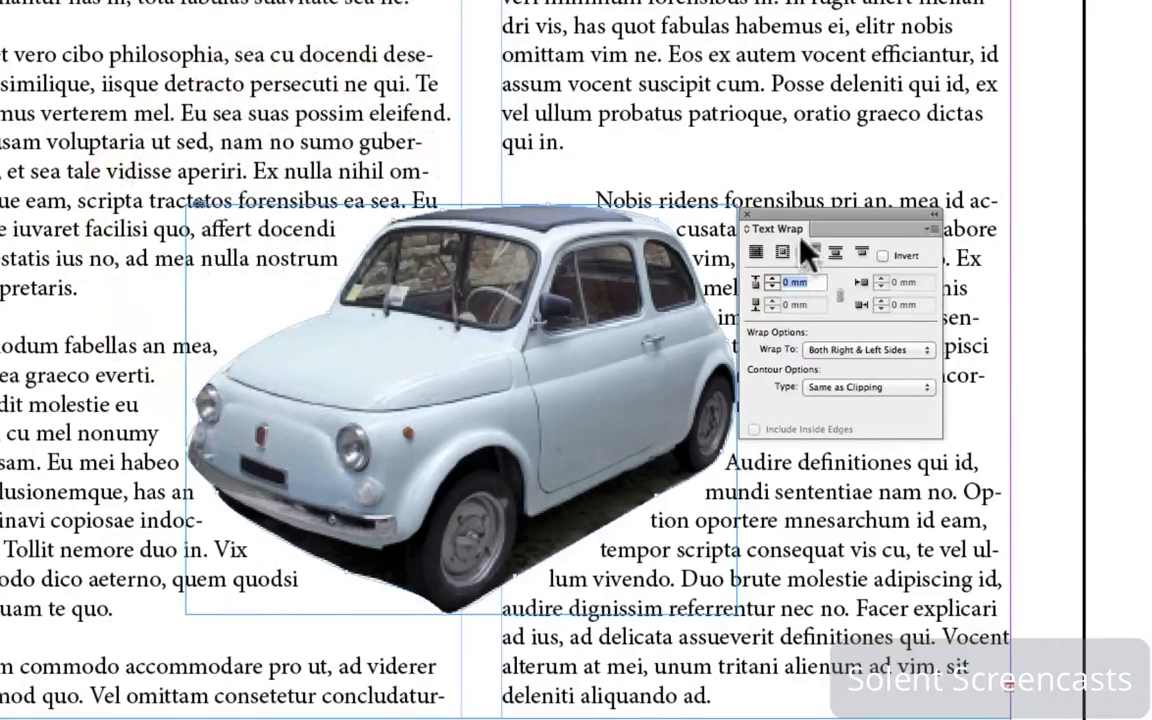
pyautogui.moveTo(800, 228); pyautogui.dragTo(835, 166)
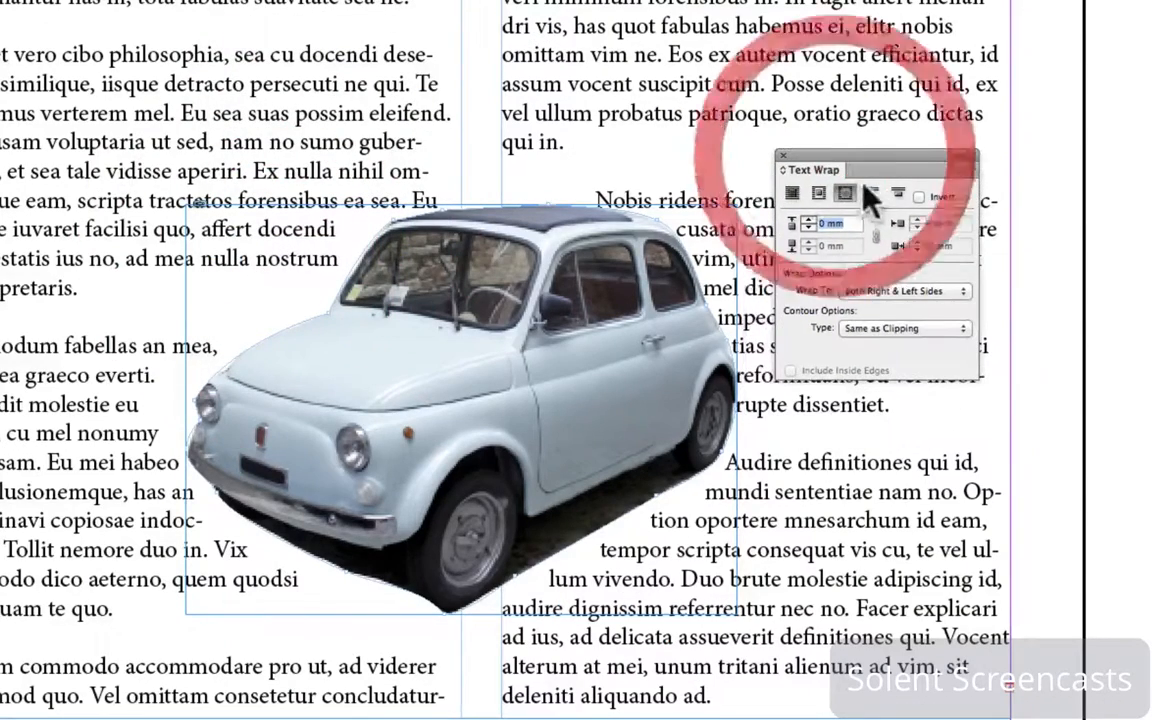
pyautogui.click(819, 195)
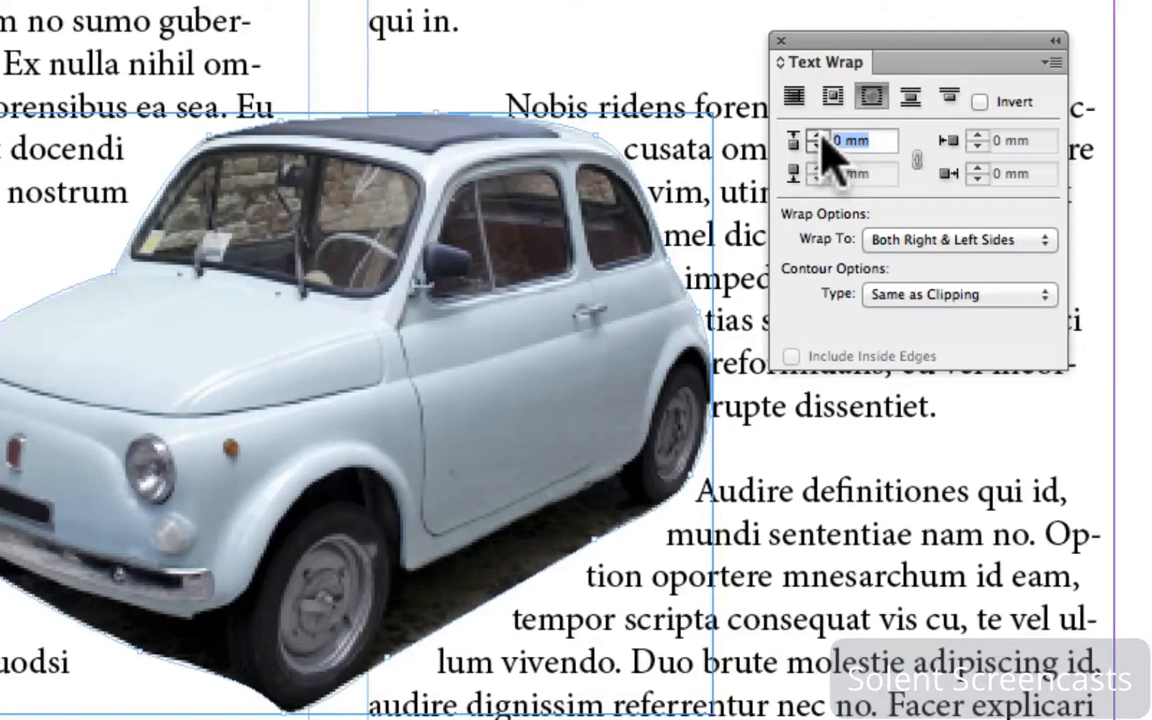
pyautogui.click(819, 139)
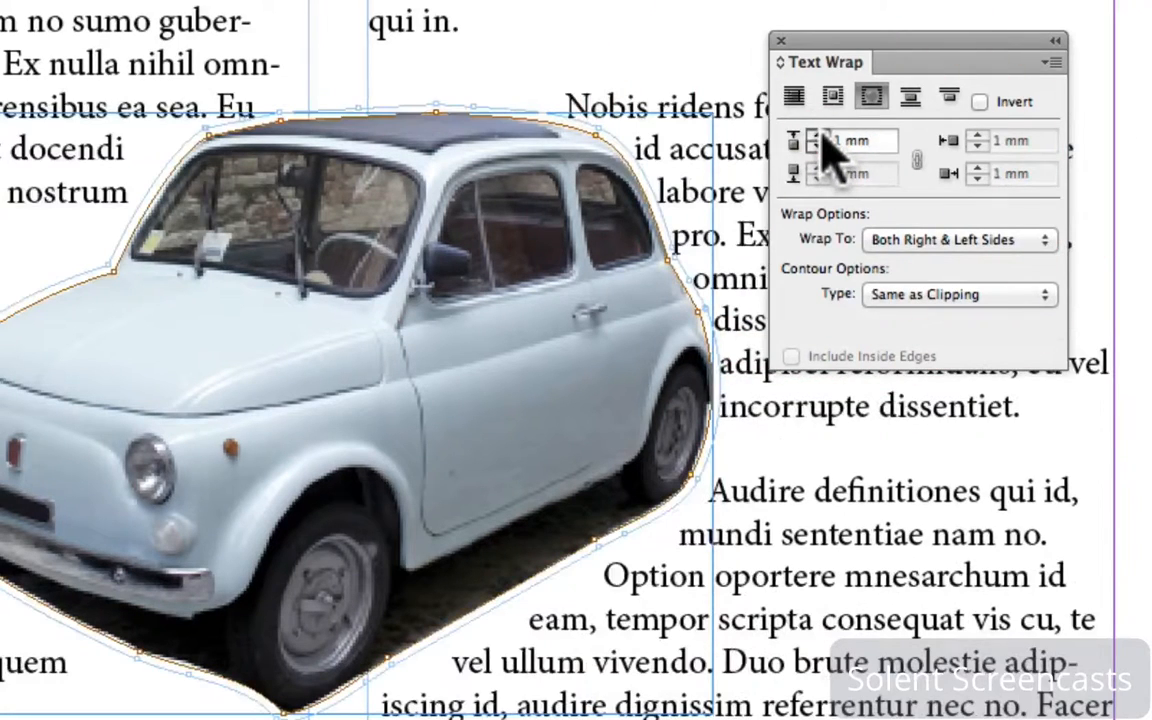
pyautogui.click(821, 138)
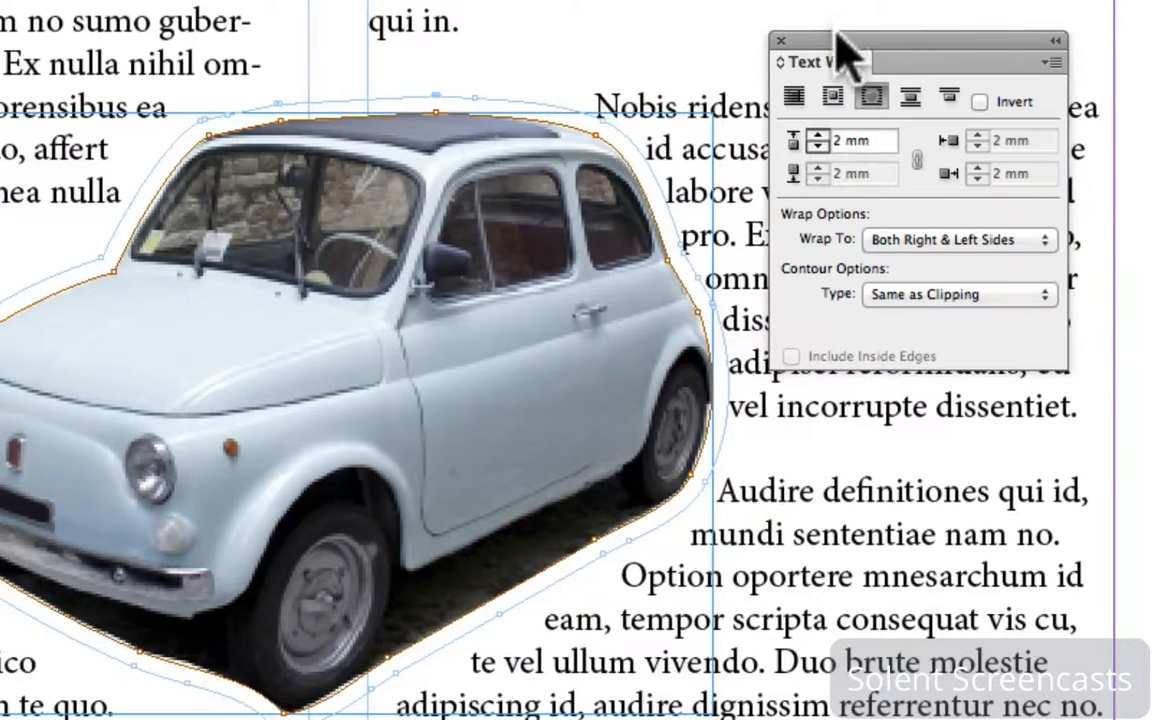
pyautogui.moveTo(841, 38); pyautogui.dragTo(906, 38)
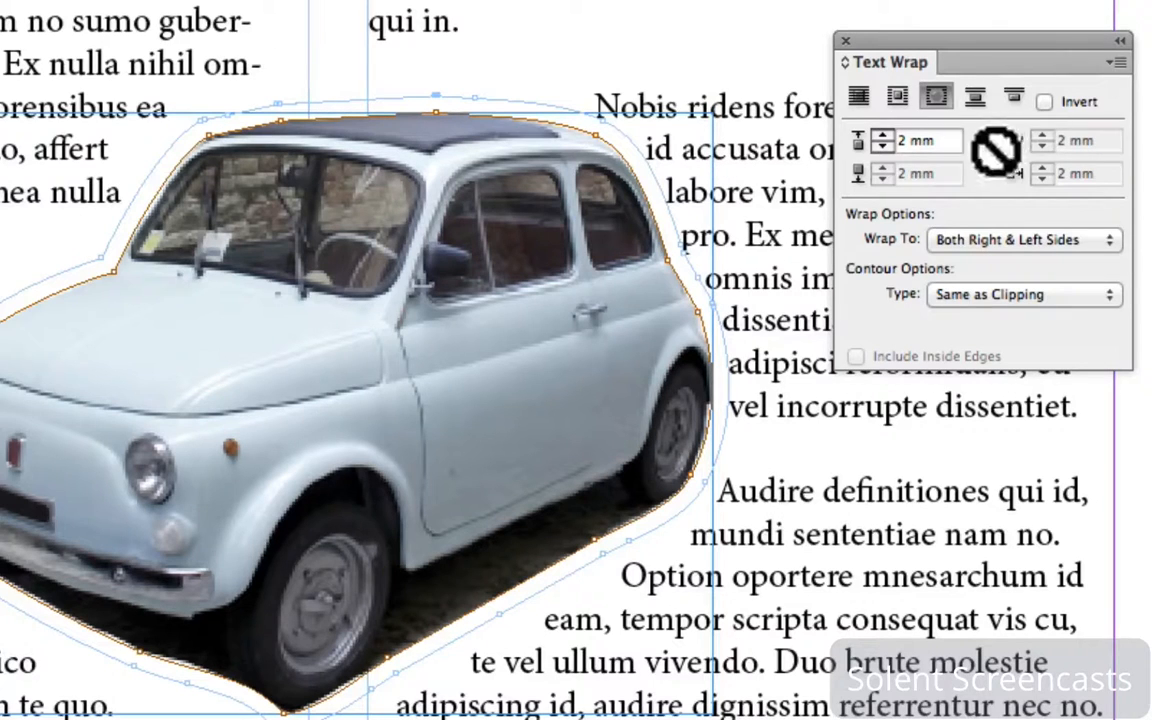
pyautogui.click(884, 135)
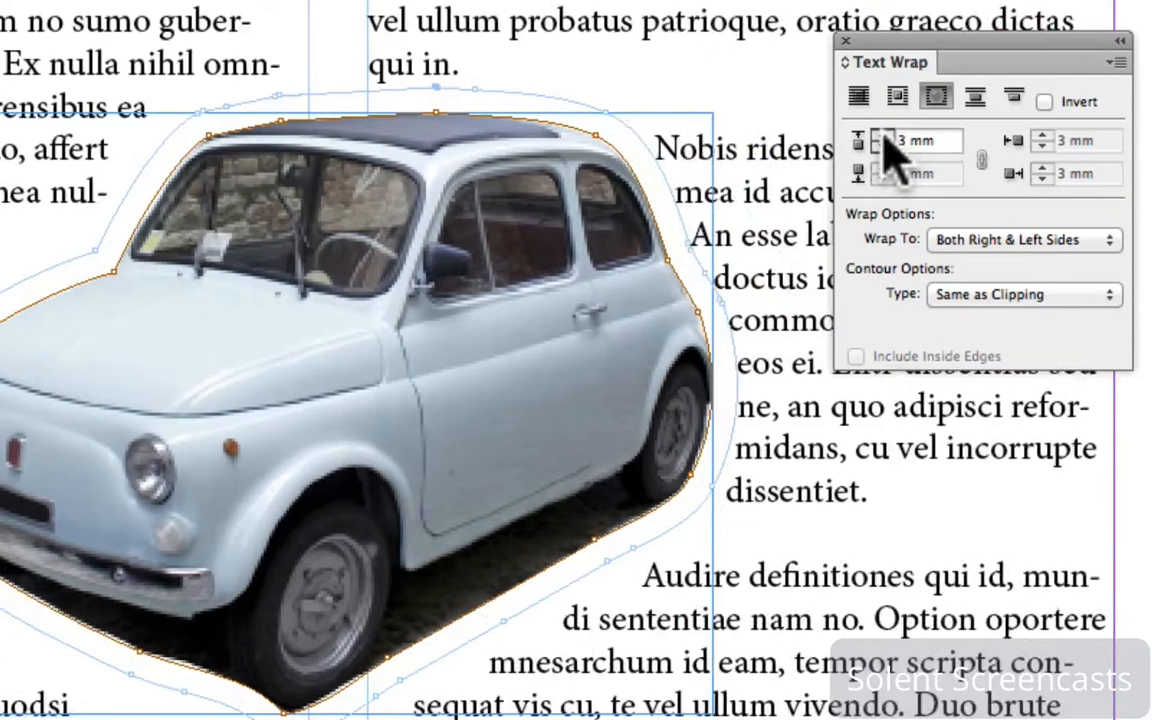
pyautogui.click(846, 41)
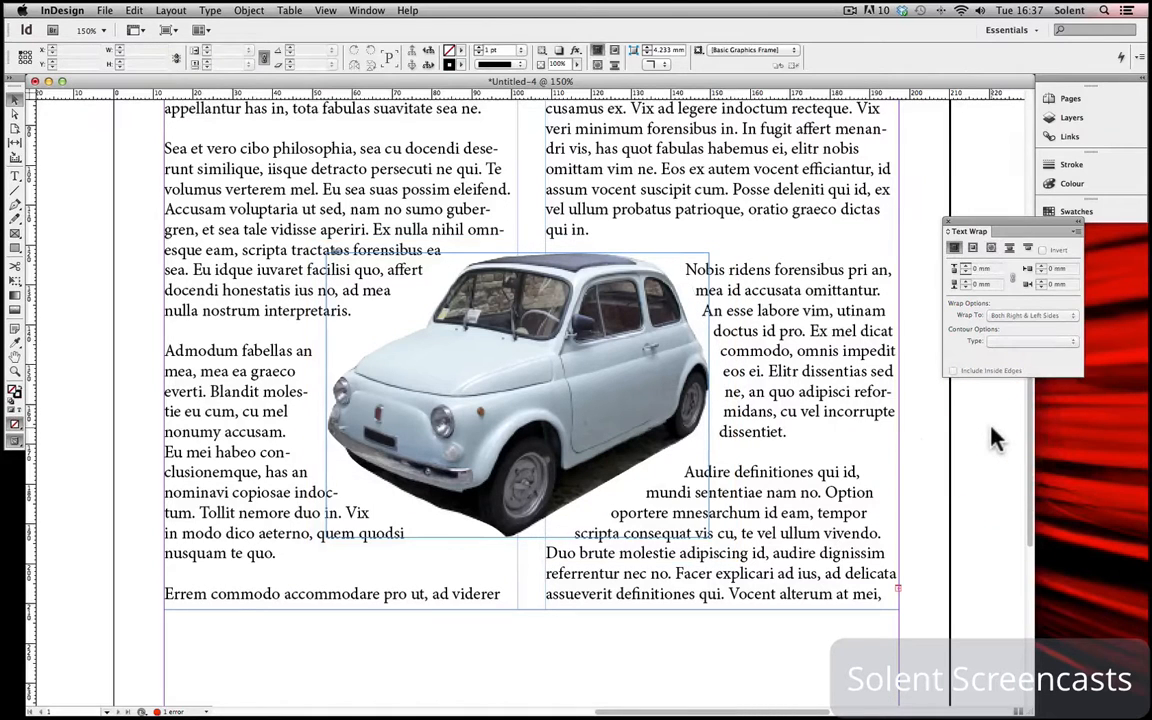
# Step: Extend the two-column text frame downwards to a height of about 219.8 mm so that more of the text fits
pyautogui.click(551, 377)
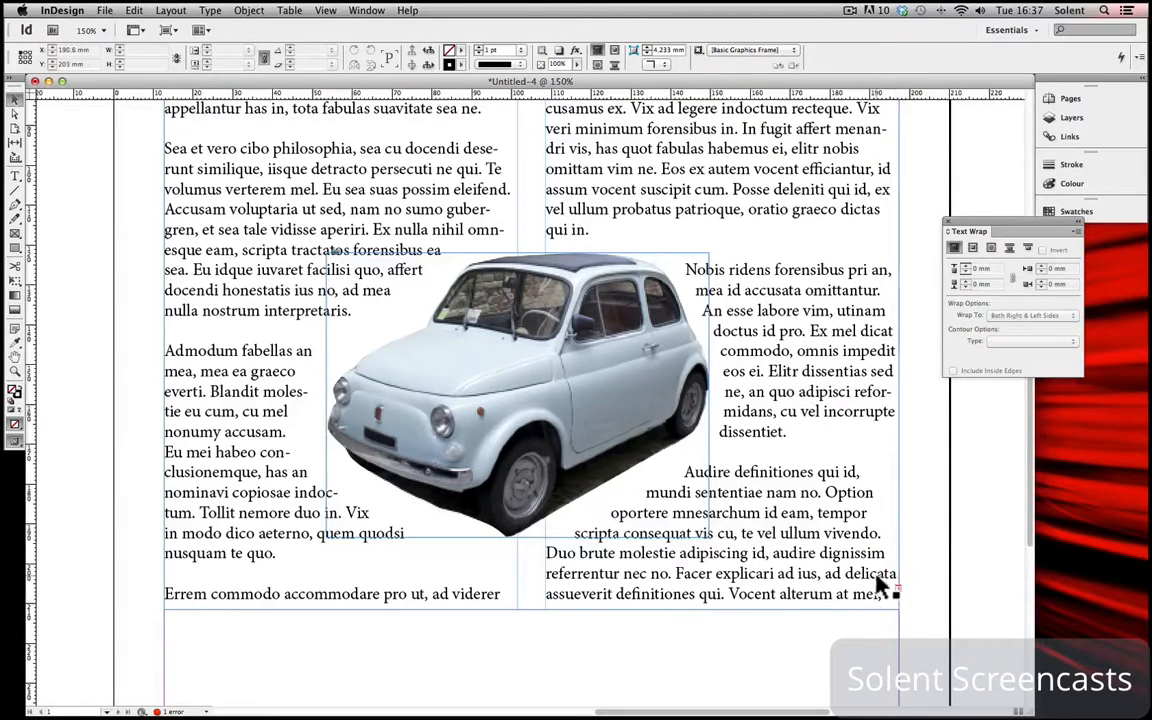
pyautogui.click(565, 595)
pyautogui.moveTo(530, 612); pyautogui.dragTo(528, 692)
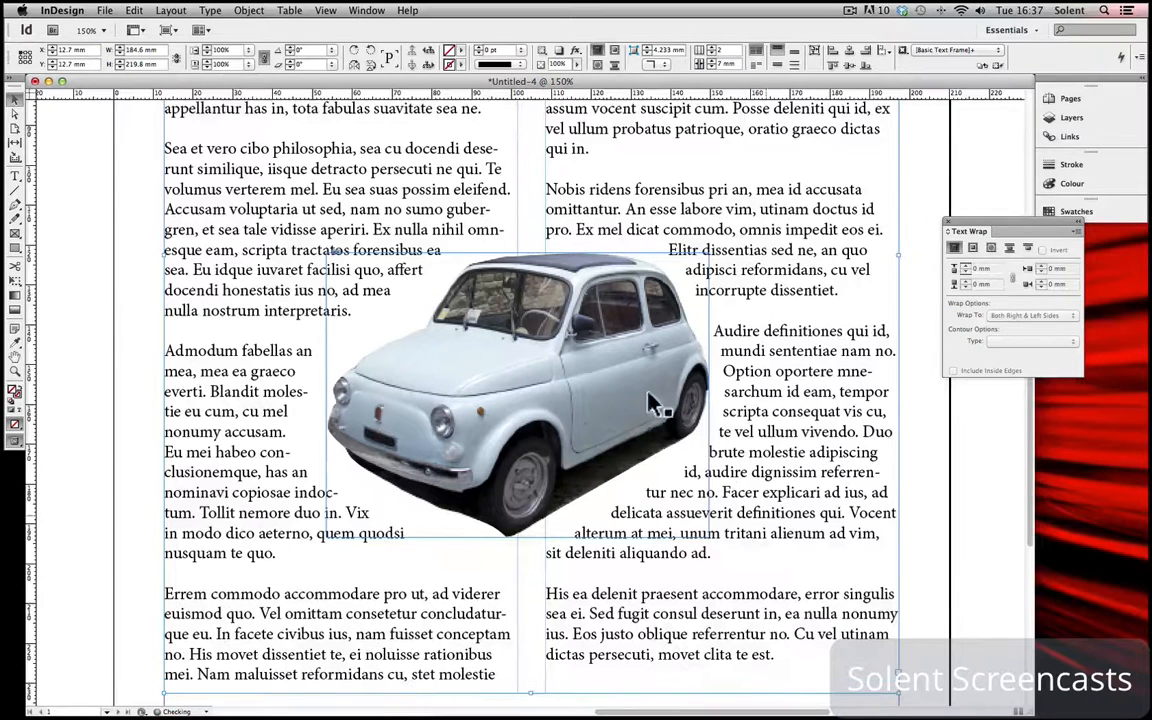
# Step: Move the car image slightly up and to the left within the columns, to about X 51 mm, Y 119.5 mm
pyautogui.click(104, 31)
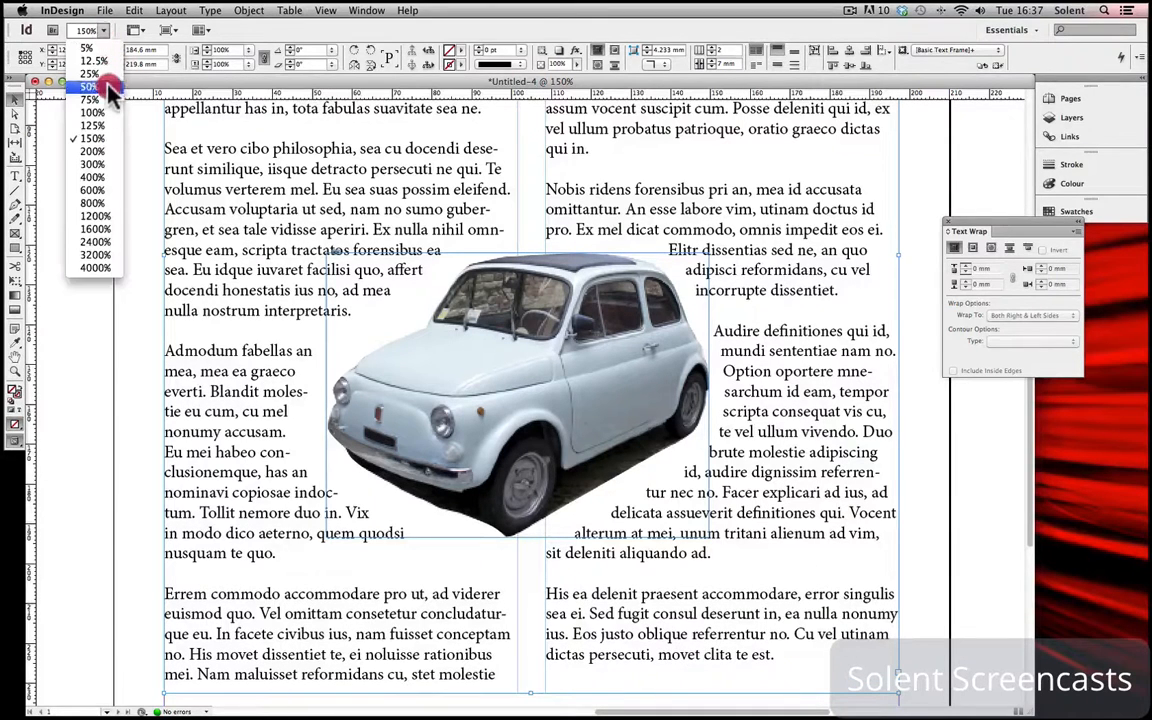
pyautogui.click(106, 115)
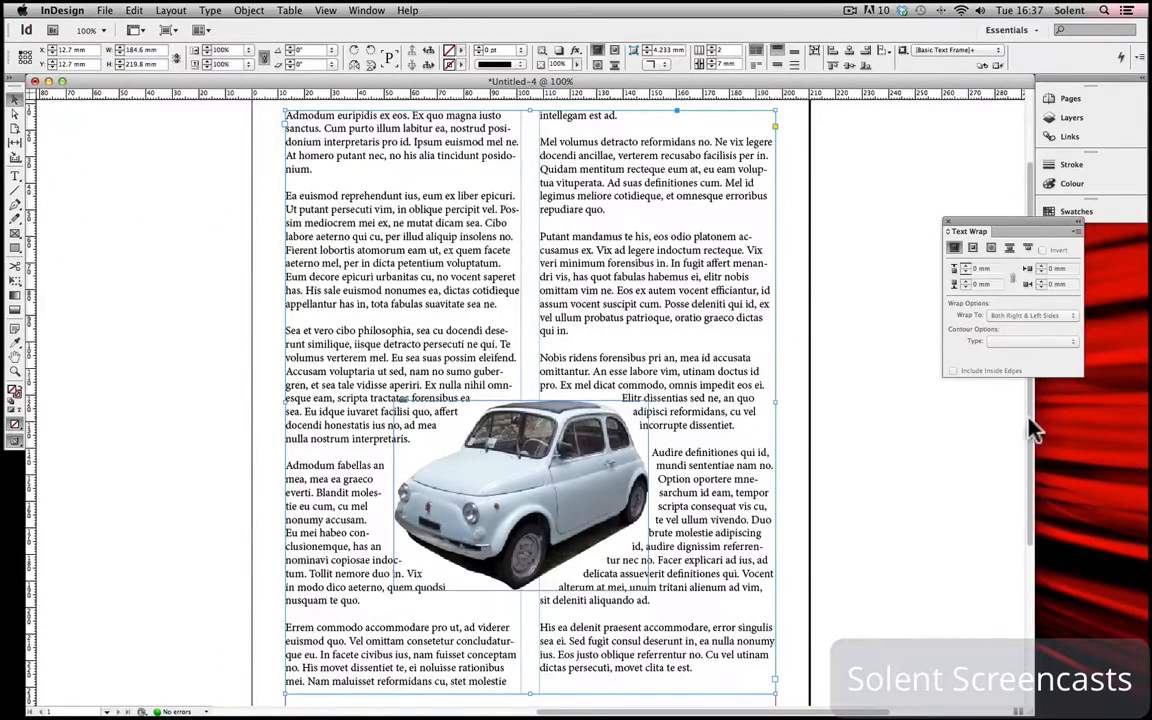
pyautogui.scroll(-3, 926, 390)
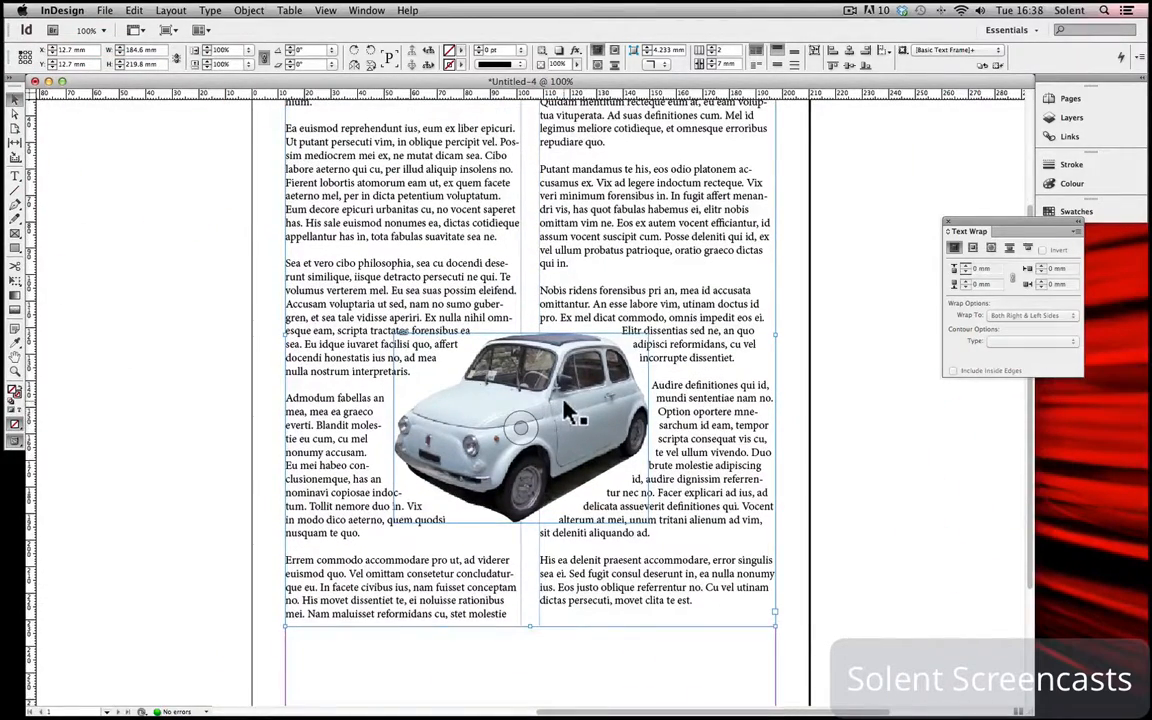
pyautogui.moveTo(551, 407)
pyautogui.mouseDown()
pyautogui.moveTo(557, 348)
pyautogui.moveTo(570, 499)
pyautogui.moveTo(562, 394)
pyautogui.mouseUp()
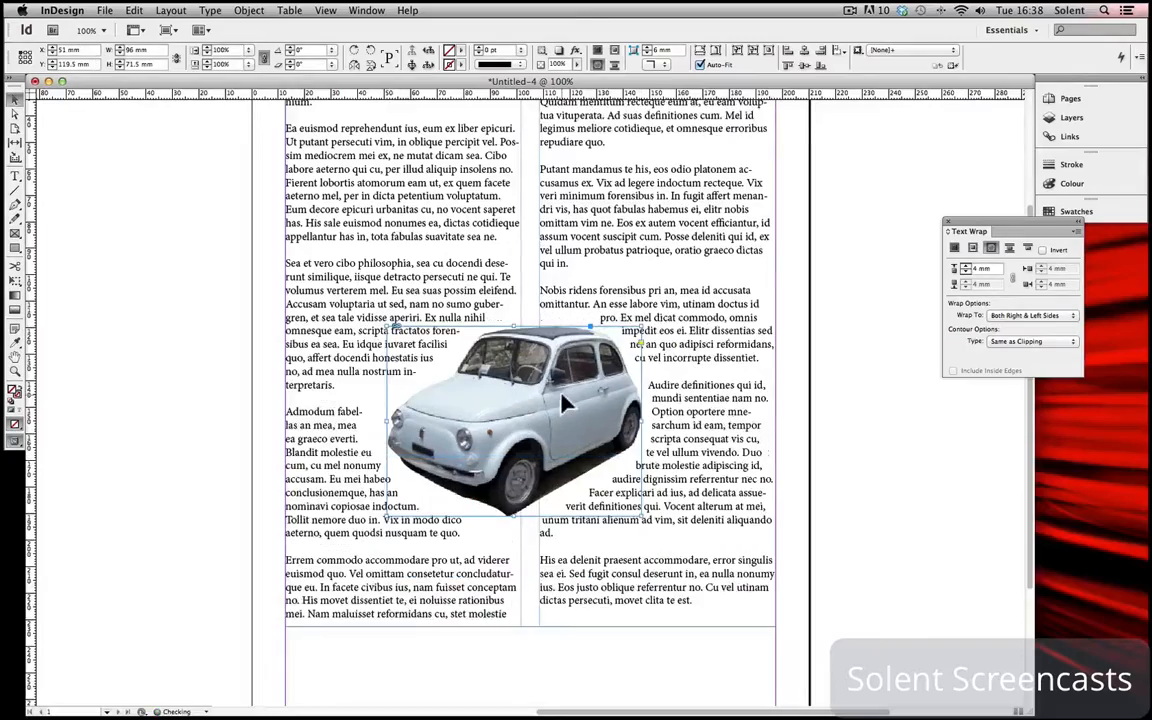